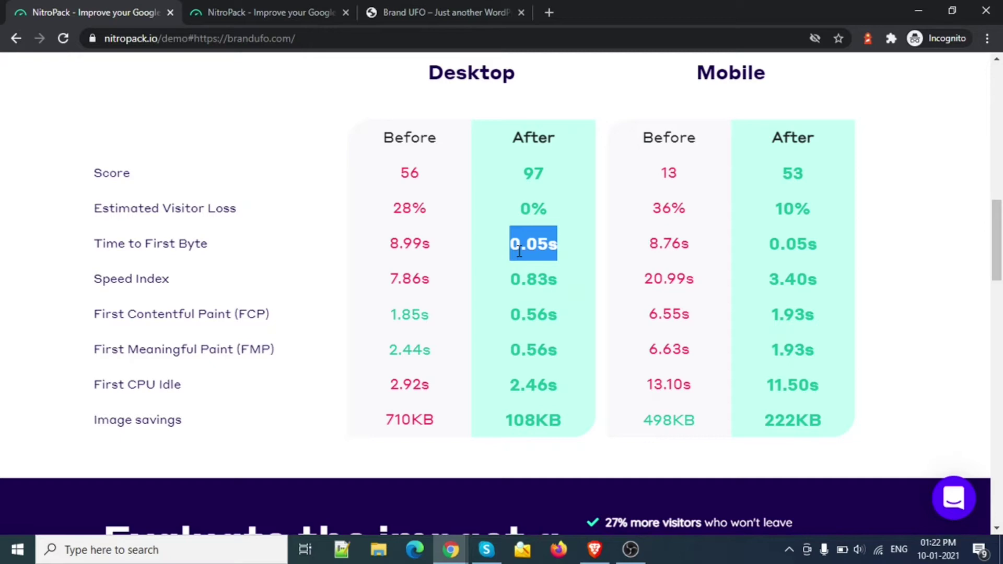
# Check the GTmetrix report and the desktop PageSpeed Insights score for brandufo.com against the NitroPack test results.
pyautogui.scroll(15, 519, 251)
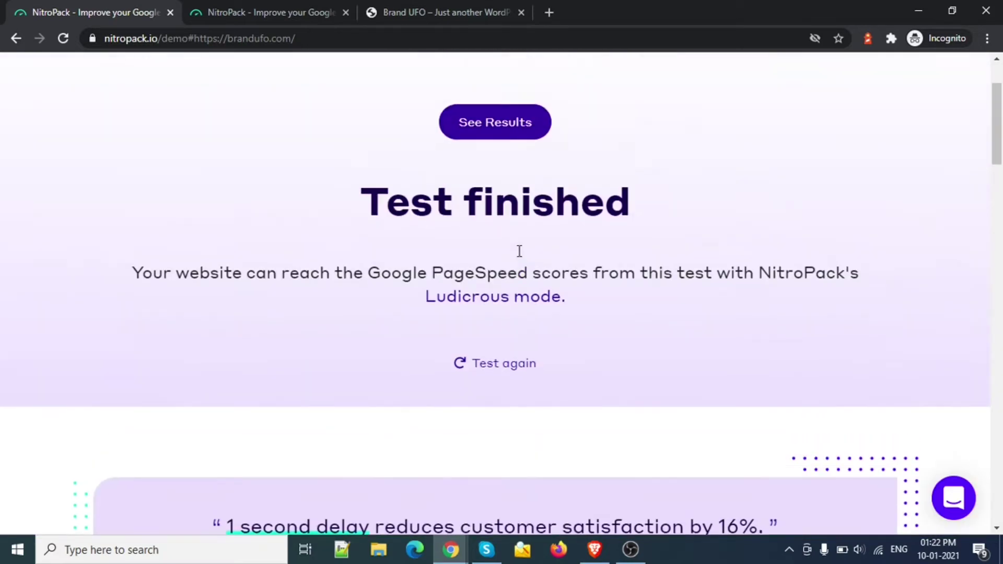
pyautogui.hotkey('alt', 'Tab')
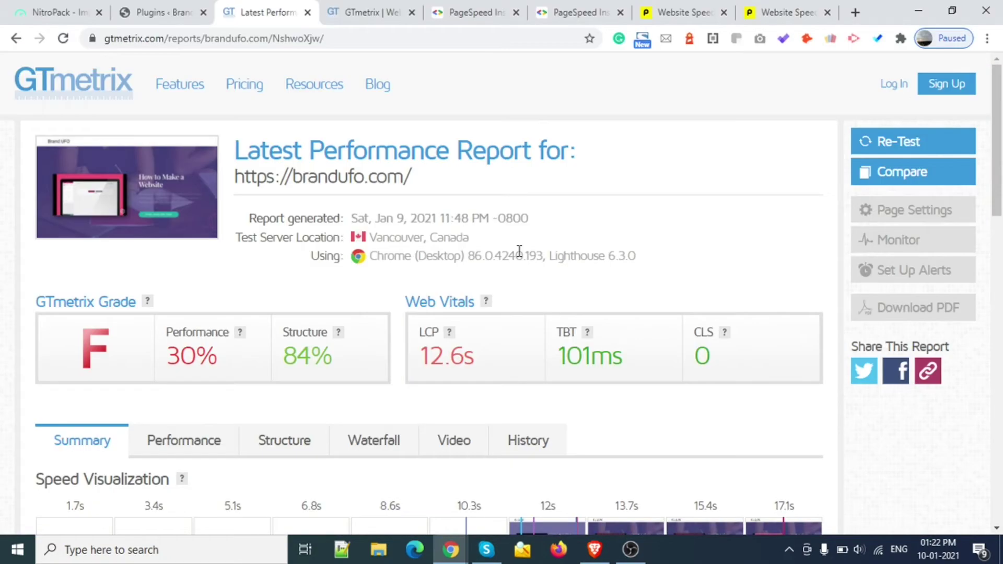
pyautogui.click(455, 10)
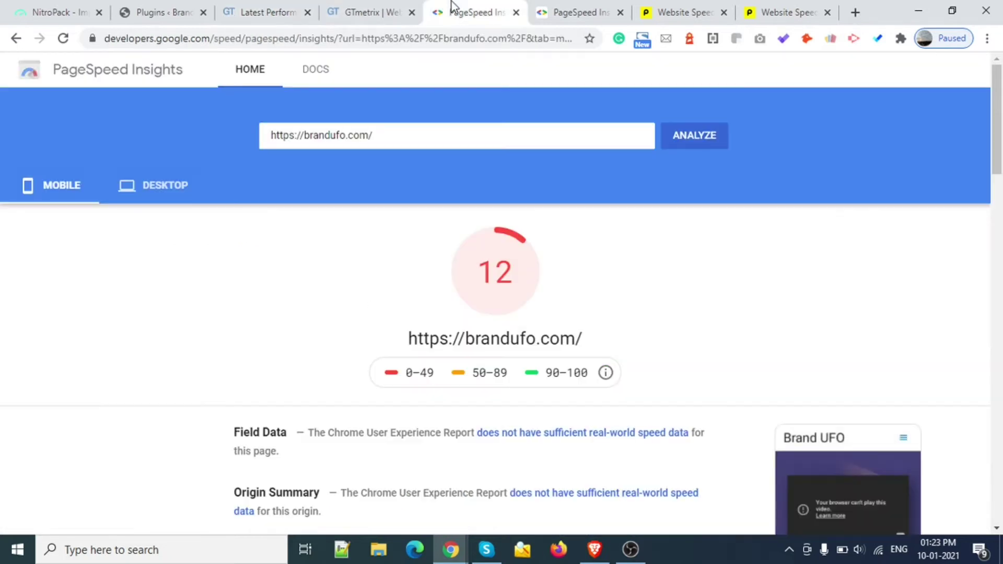
pyautogui.click(143, 206)
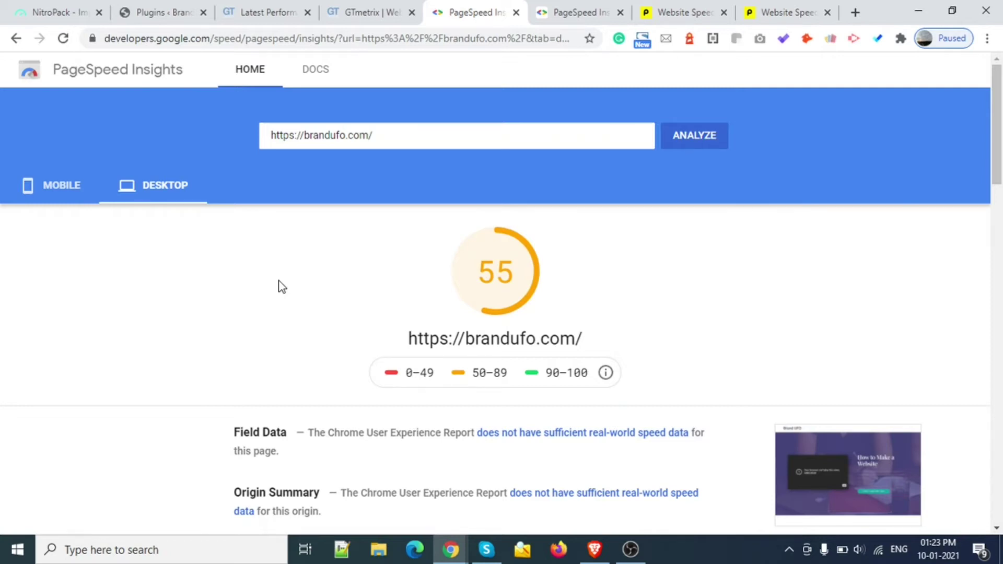
# Return to the NitroPack site and start signing up for the Free plan from the pricing page.
pyautogui.hotkey('alt', 'Tab')
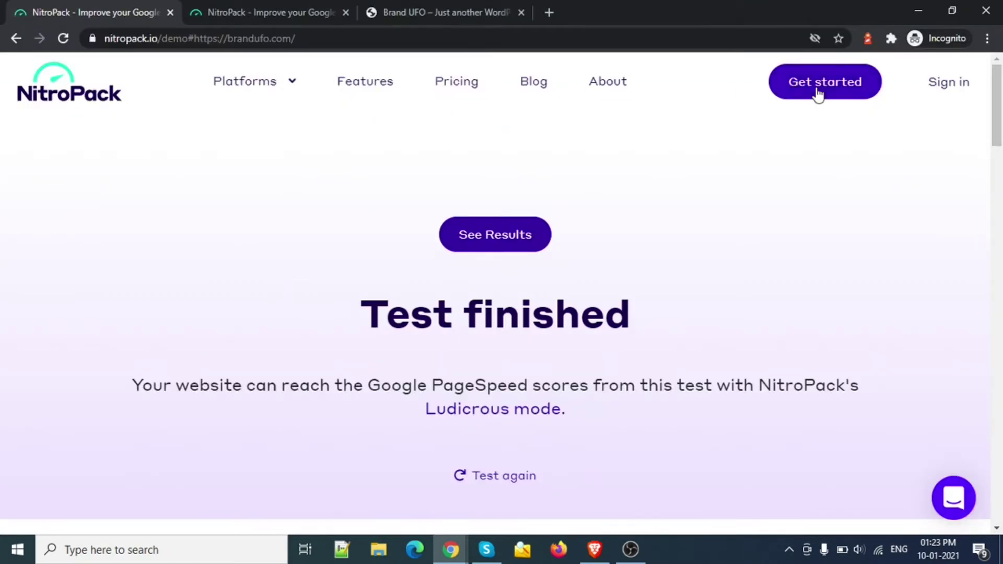
pyautogui.click(246, 5)
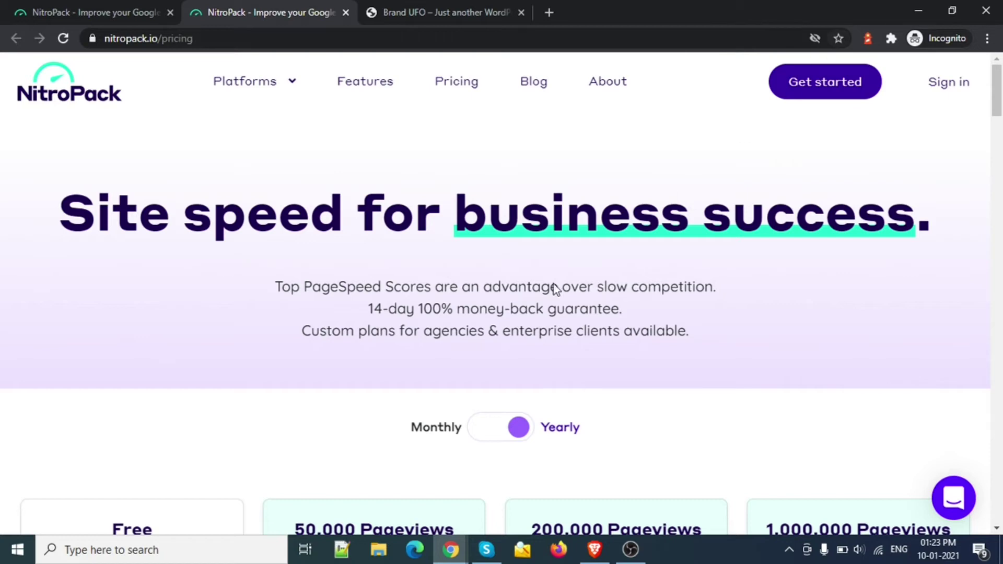
pyautogui.scroll(-8, 487, 327)
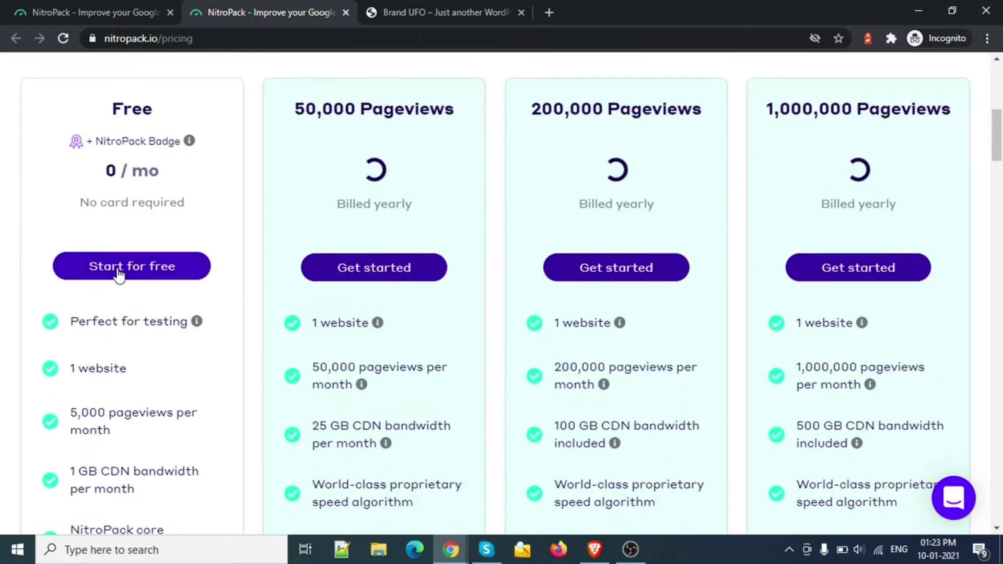
pyautogui.click(119, 273)
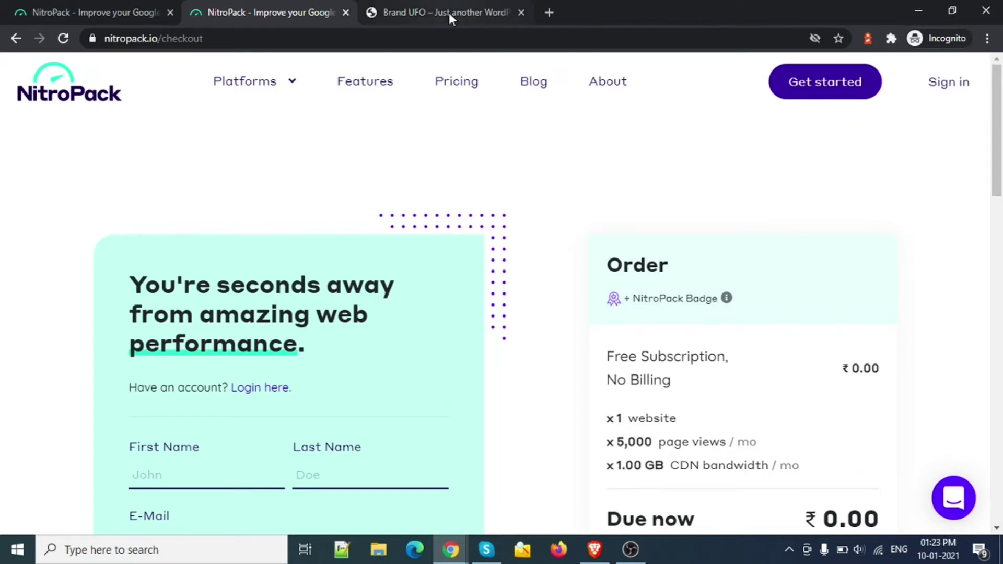
# Switch to the Brand UFO WordPress admin and search the plugin directory for "nitropack".
pyautogui.click(921, 10)
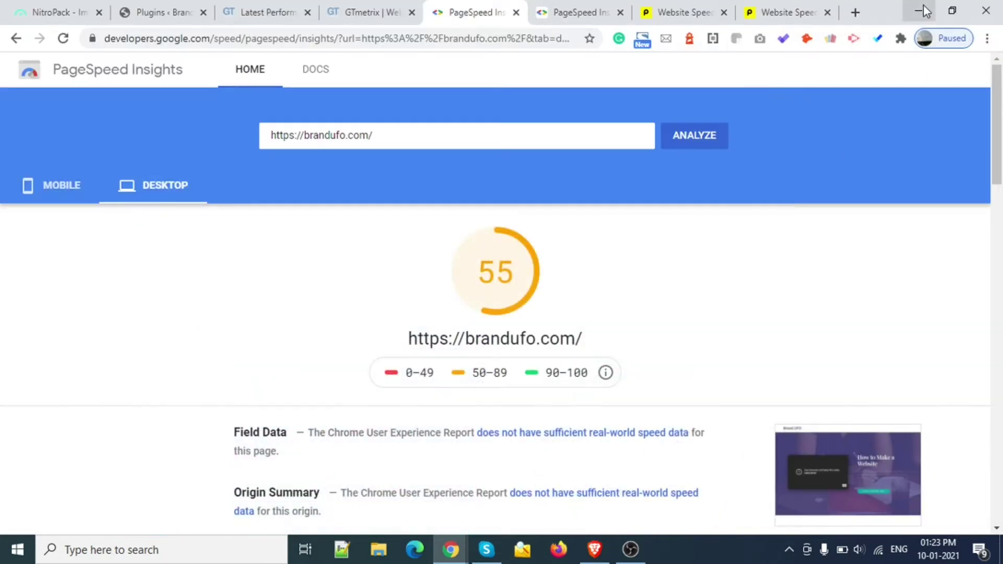
pyautogui.click(161, 10)
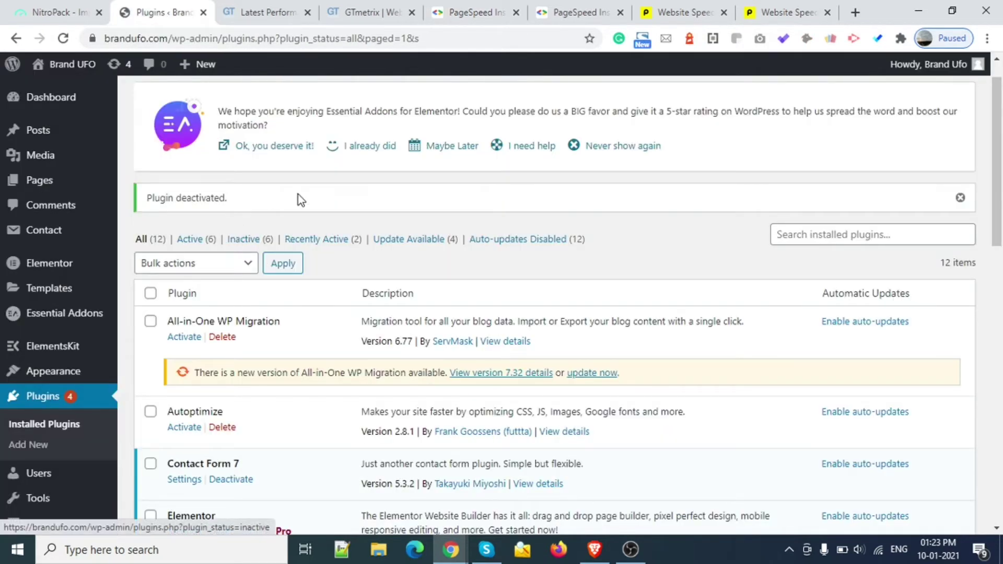
pyautogui.scroll(1, 299, 198)
pyautogui.click(226, 105)
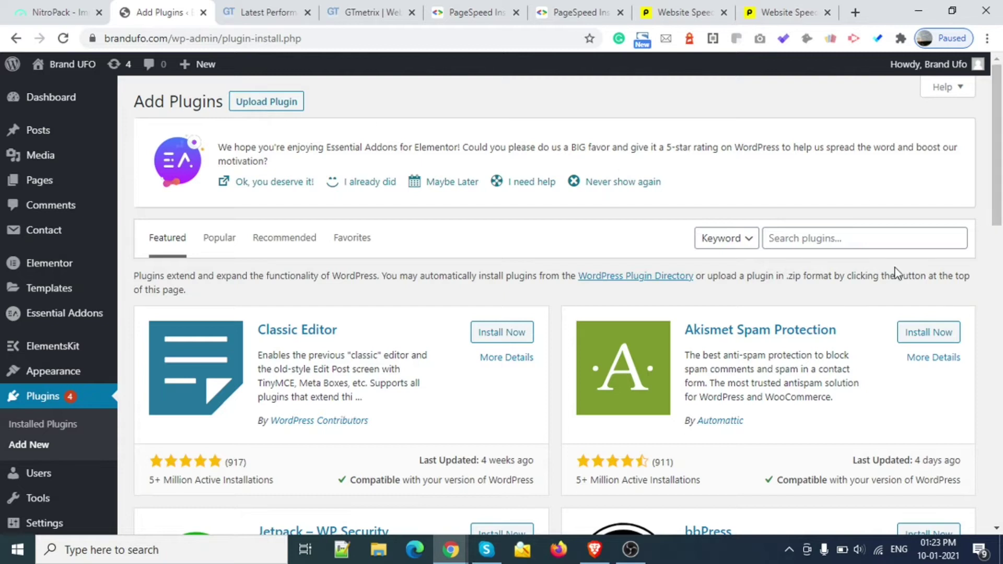
pyautogui.click(822, 235)
pyautogui.write('nitrop')
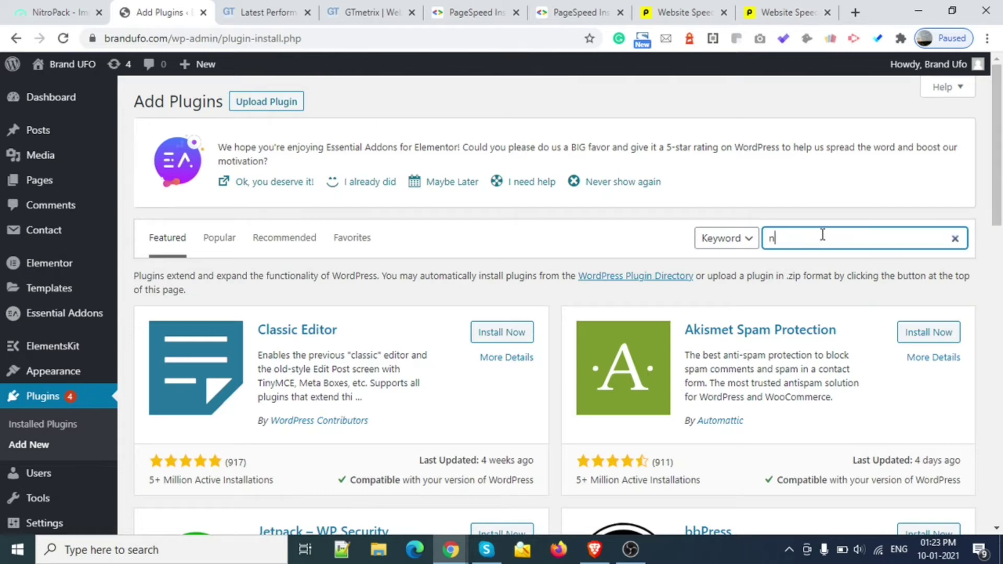
pyautogui.write('ack')
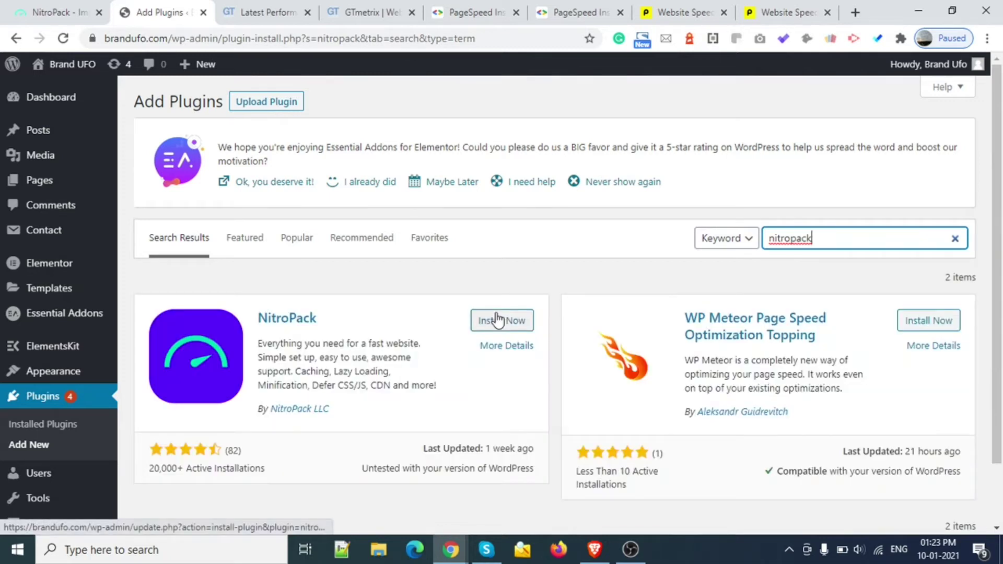
# Install and activate the NitroPack plugin by NitroPack LLC.
pyautogui.click(493, 323)
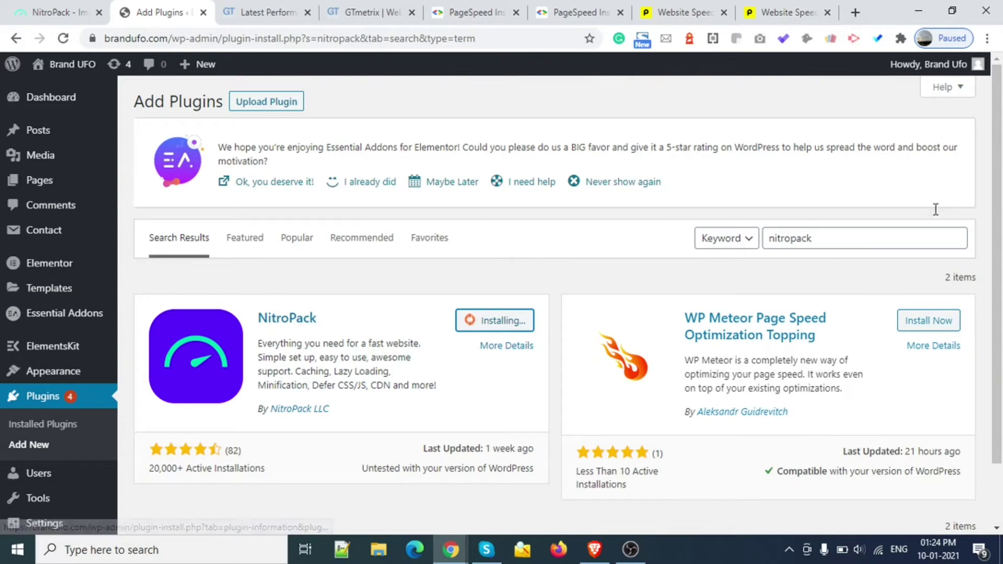
pyautogui.hotkey('alt', 'Tab')
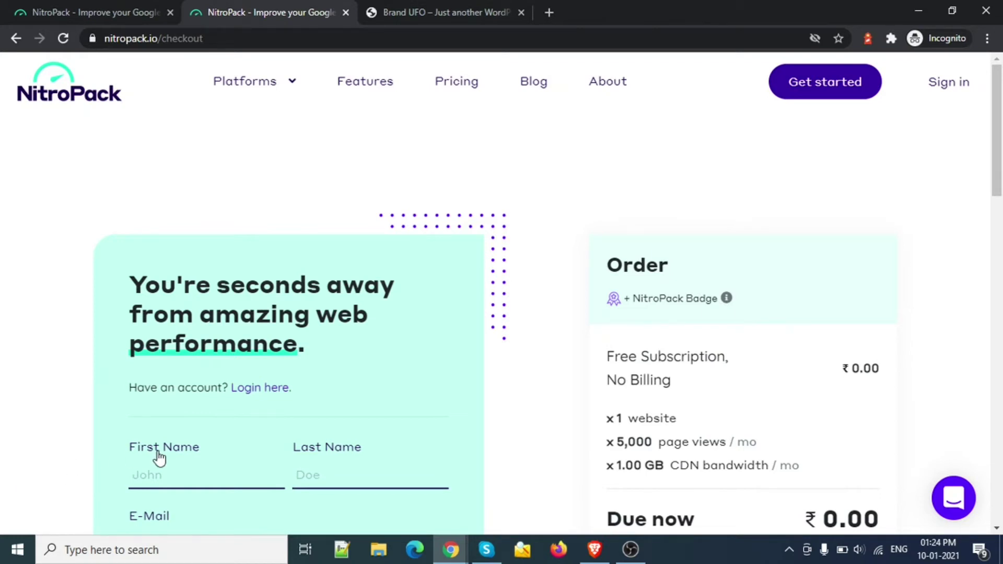
pyautogui.hotkey('alt', 'Tab')
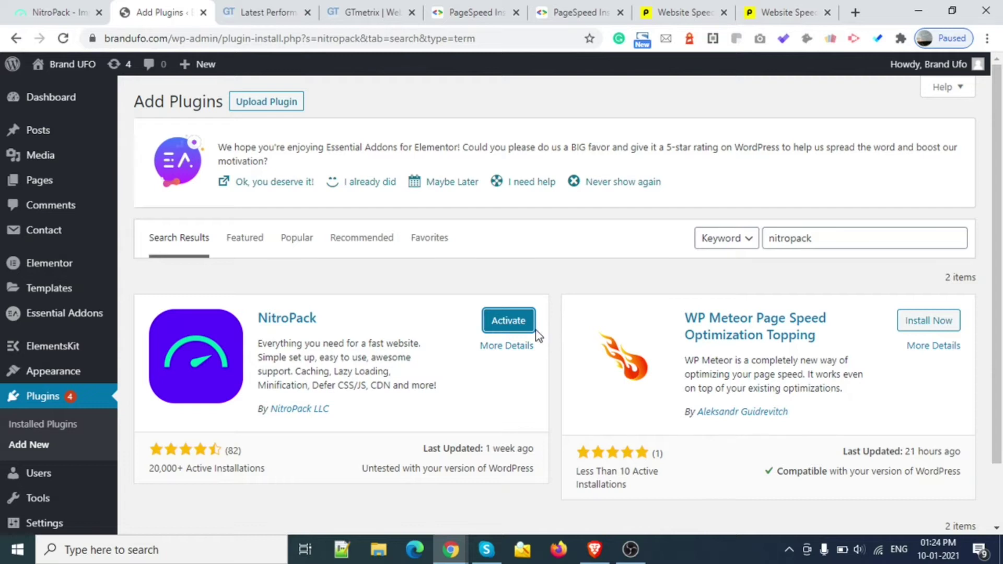
pyautogui.click(509, 328)
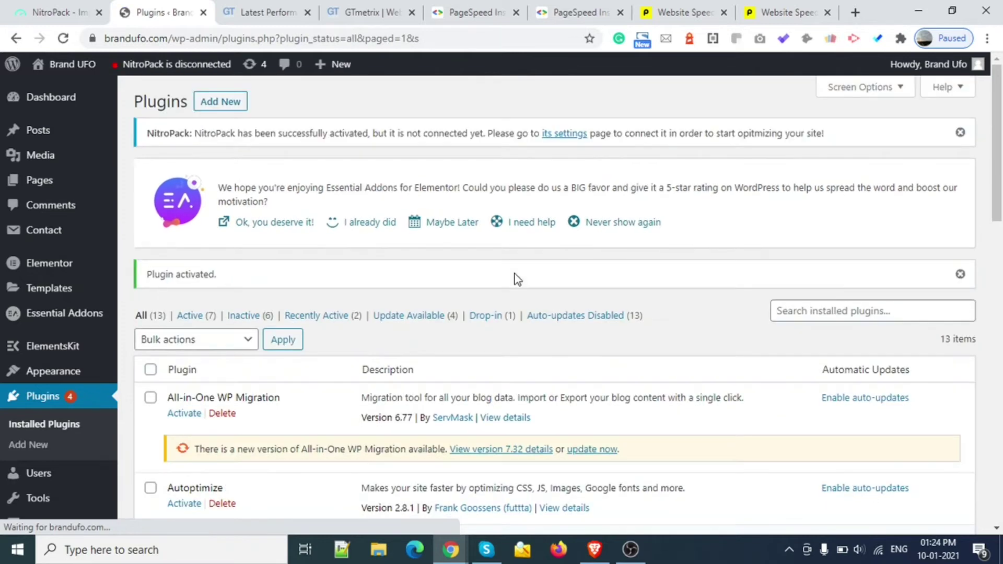
# Open the settings of the NitroPack plugin from the installed plugins list in a new browser tab.
pyautogui.scroll(-12, 415, 315)
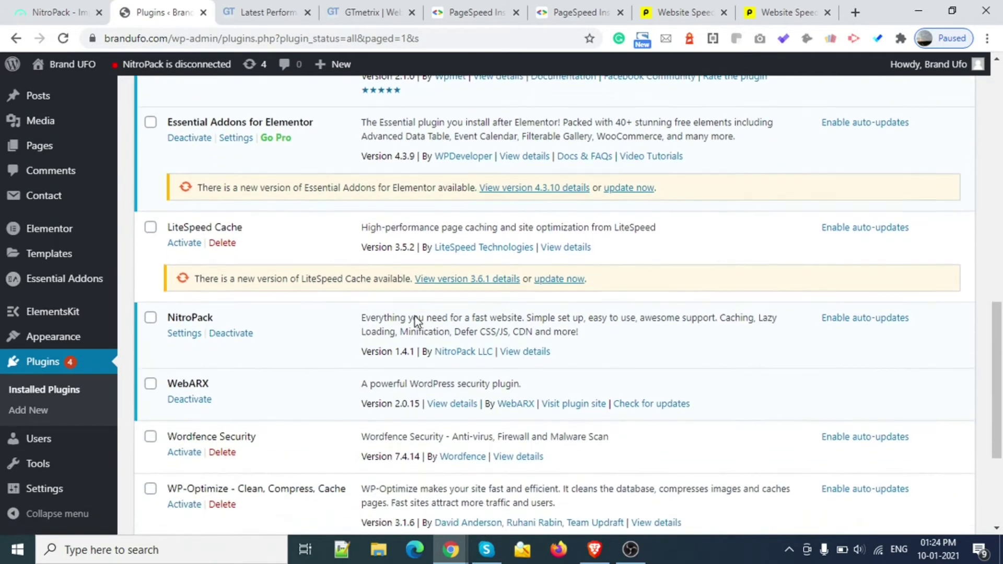
pyautogui.scroll(-1, 415, 316)
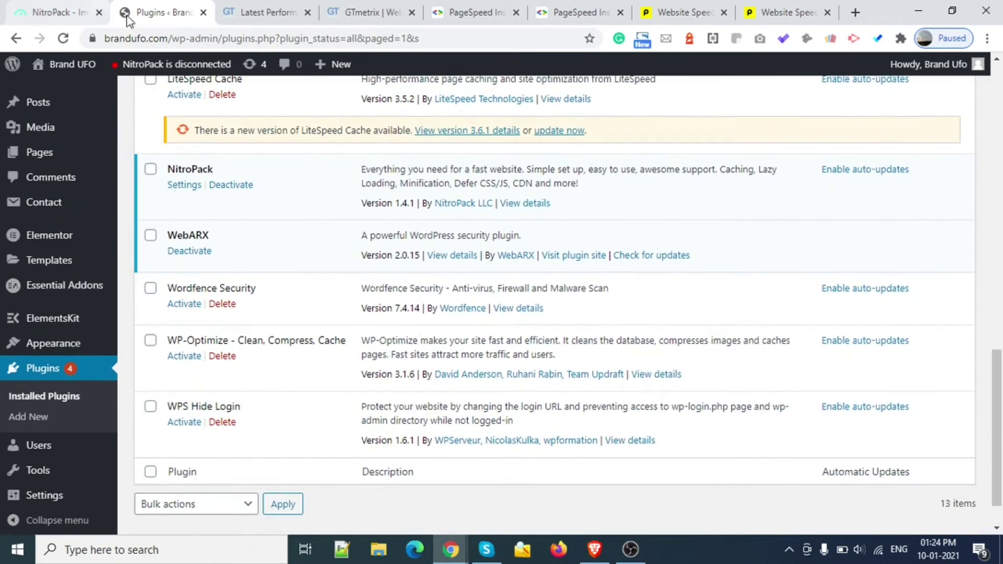
pyautogui.rightClick(183, 186)
pyautogui.click(189, 198)
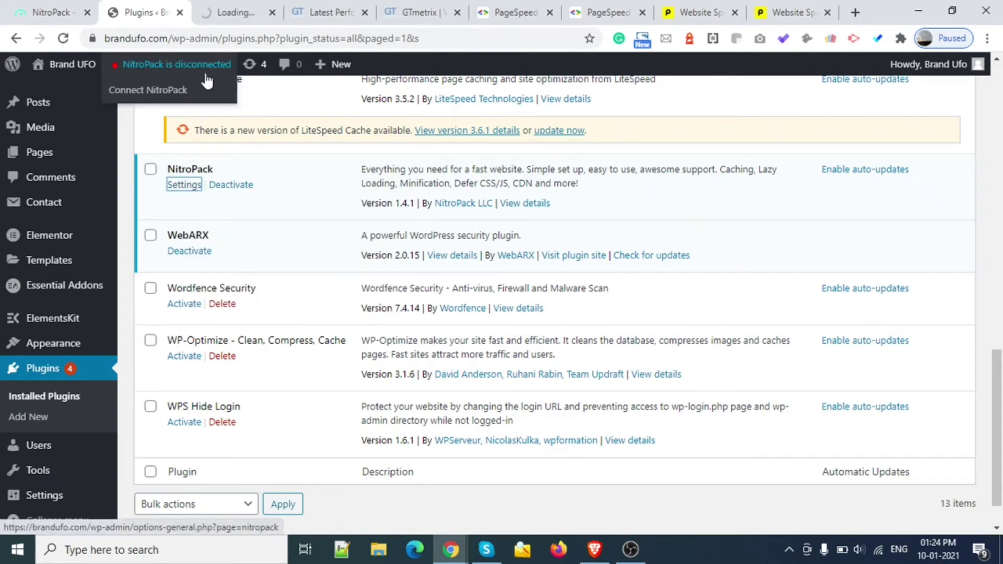
pyautogui.click(220, 16)
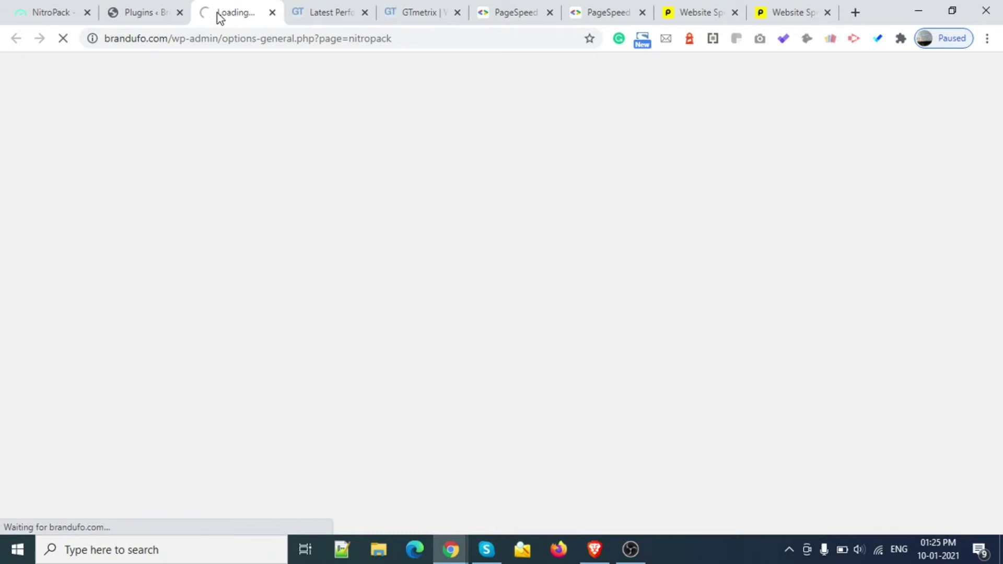
pyautogui.click(143, 11)
pyautogui.moveTo(142, 77)
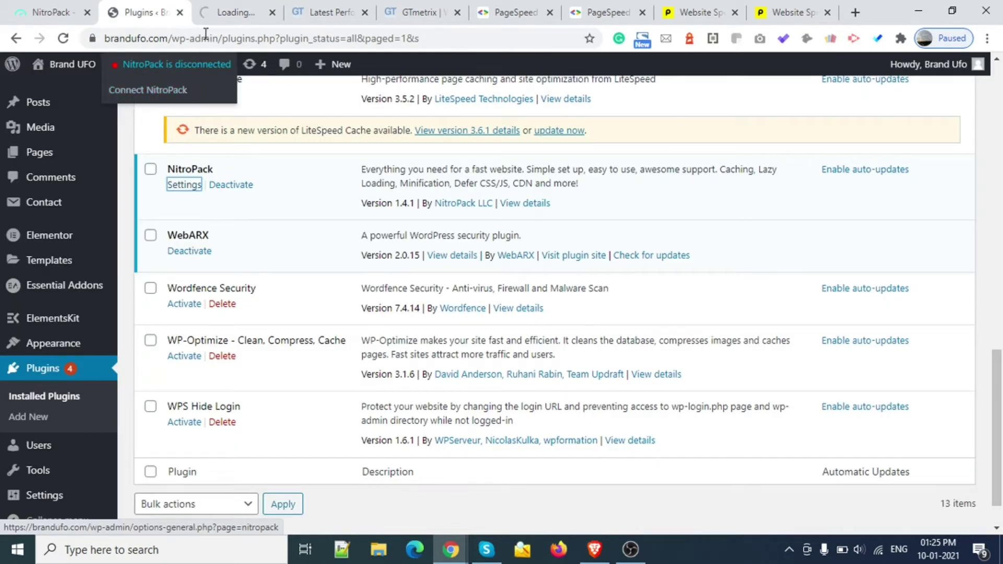
pyautogui.click(219, 10)
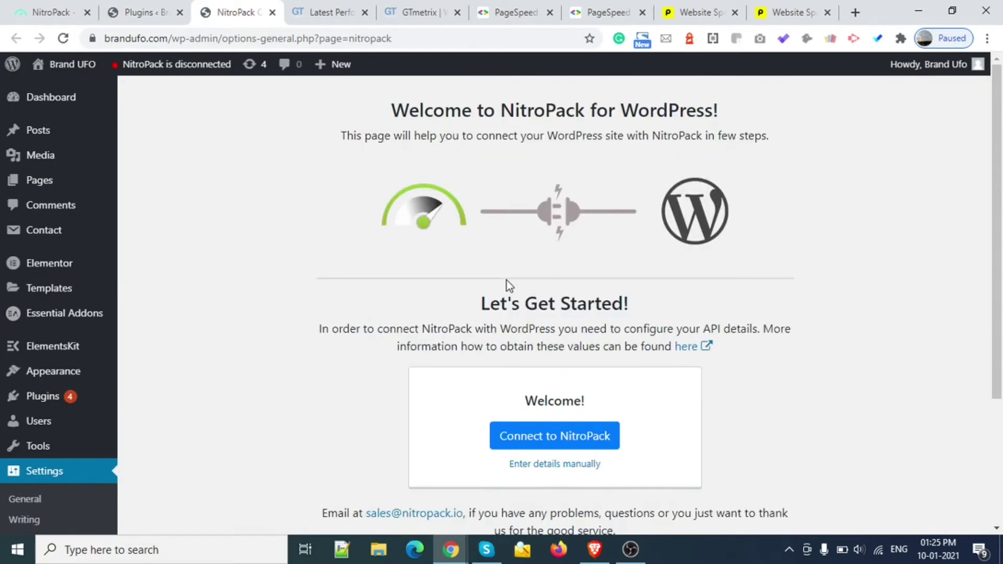
# Connect the WordPress site to NitroPack using the automatic connection rather than entering the details manually.
pyautogui.scroll(-2, 408, 365)
pyautogui.scroll(2, 405, 362)
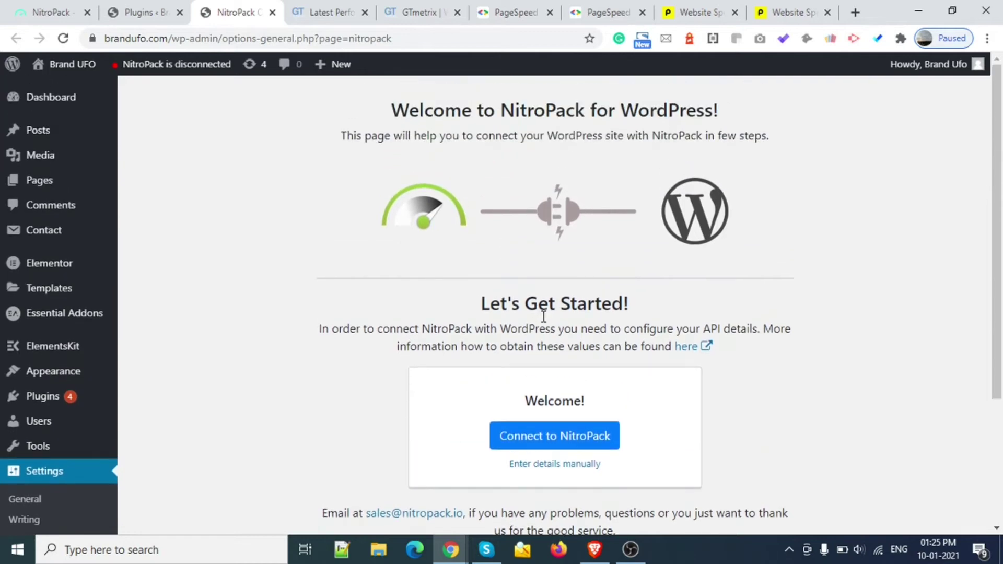
pyautogui.click(556, 436)
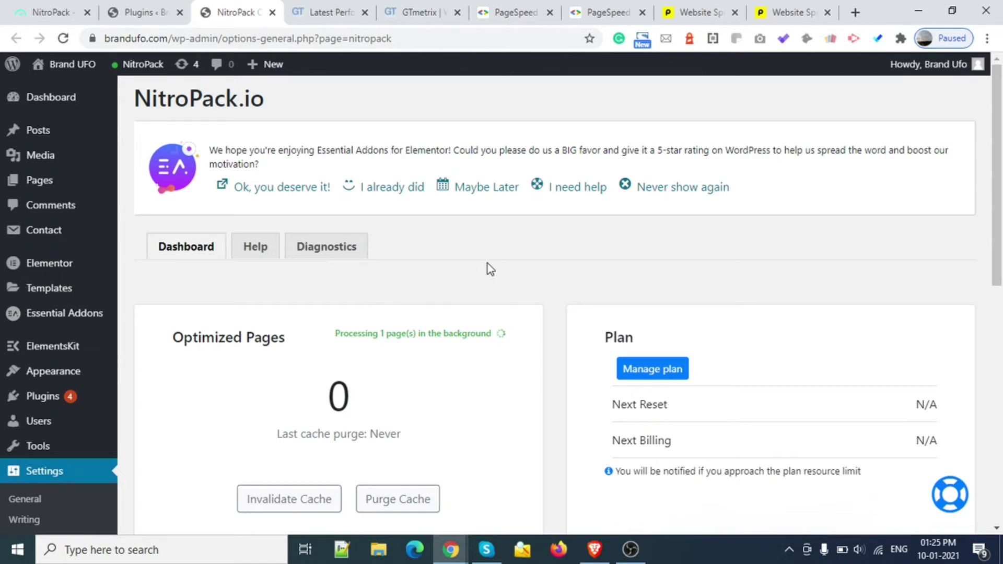
# Review the NitroPack dashboard's Optimization Mode, Settings and Automated Behavior sections.
pyautogui.scroll(-5, 519, 266)
pyautogui.scroll(-2, 519, 269)
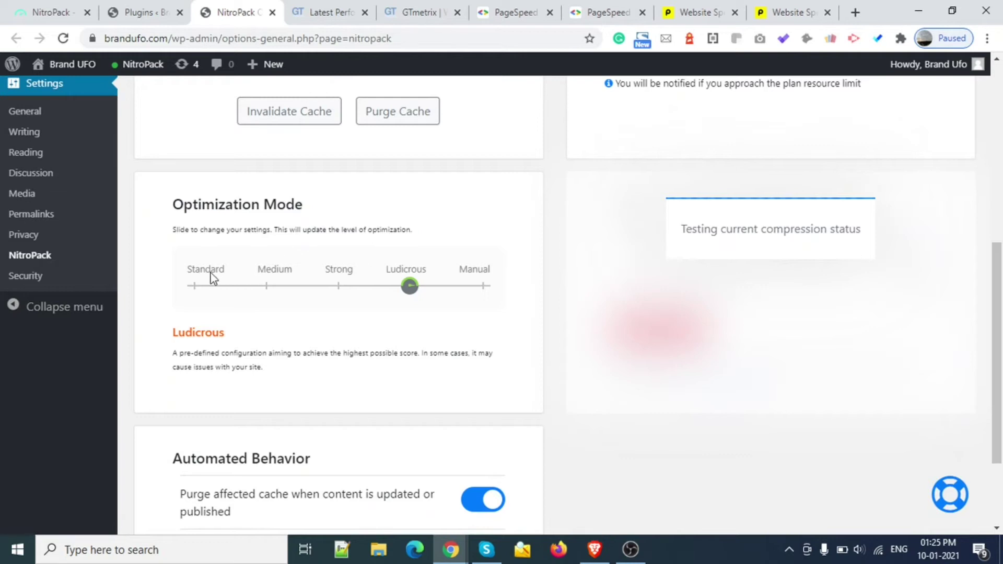
pyautogui.click(410, 286)
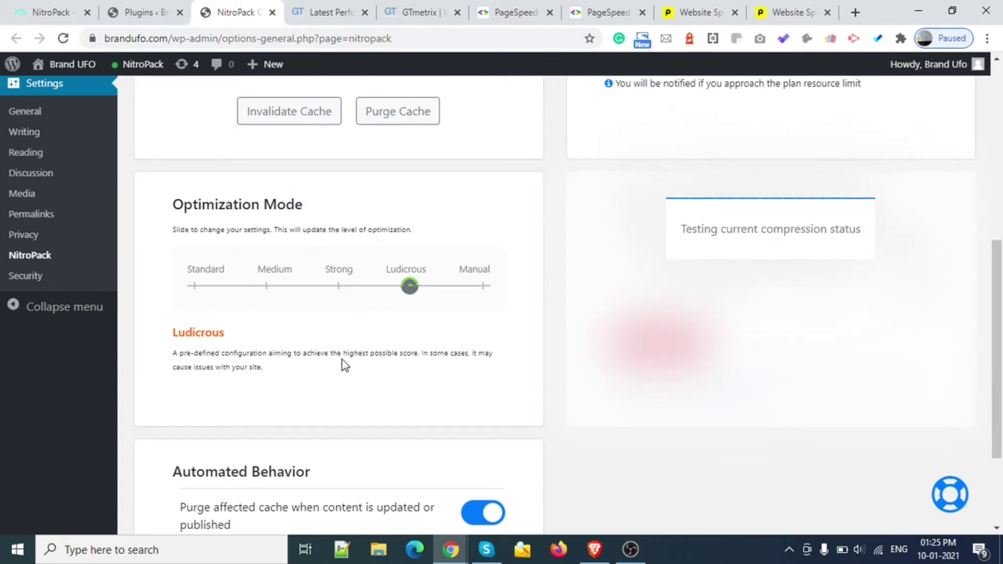
pyautogui.scroll(1, 324, 361)
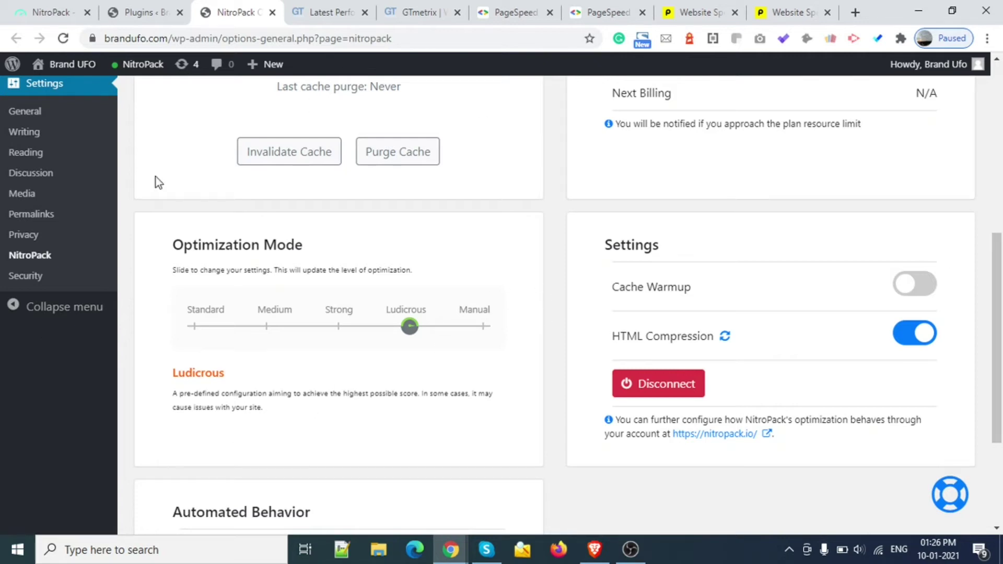
pyautogui.scroll(-1, 205, 150)
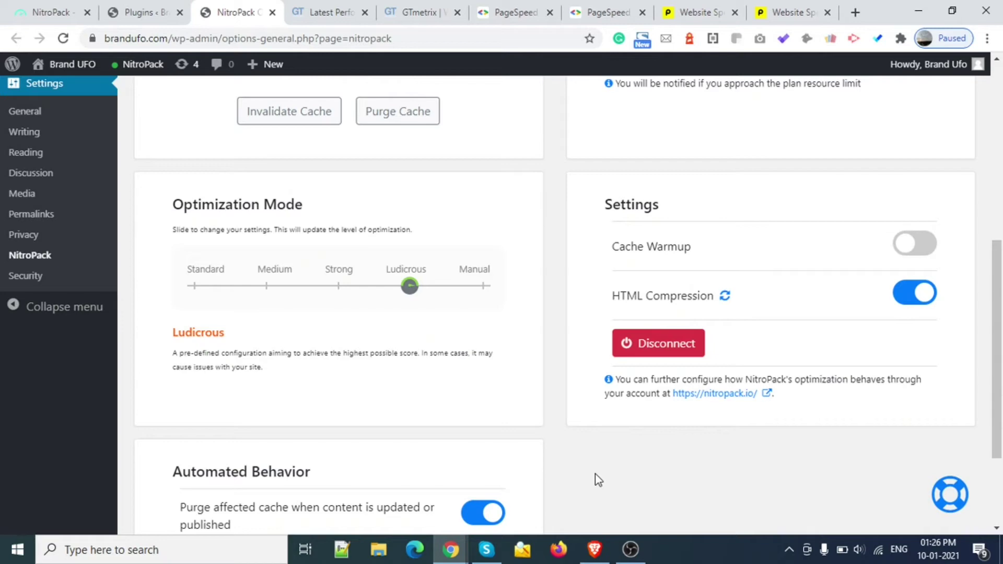
pyautogui.scroll(1, 595, 476)
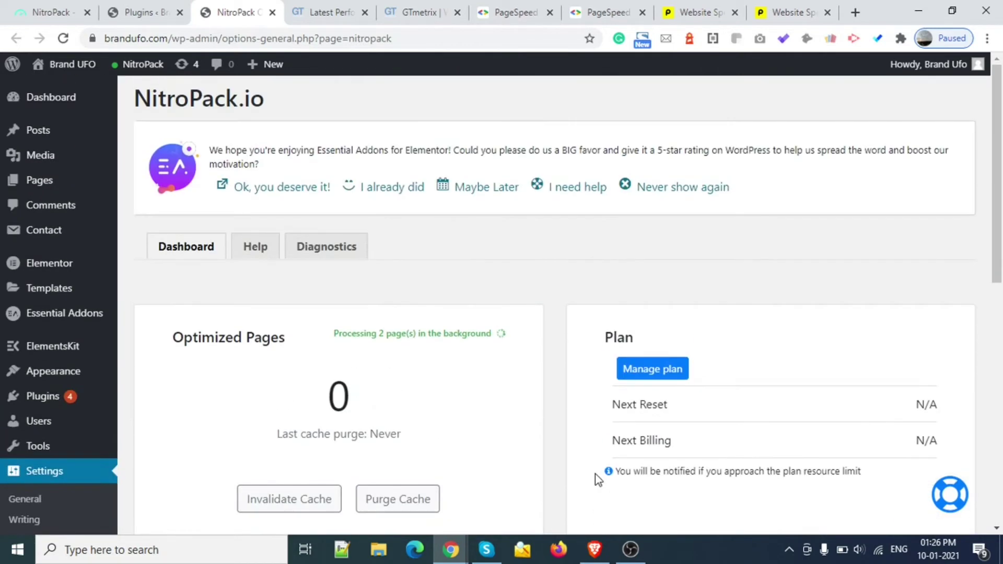
pyautogui.scroll(-10, 562, 473)
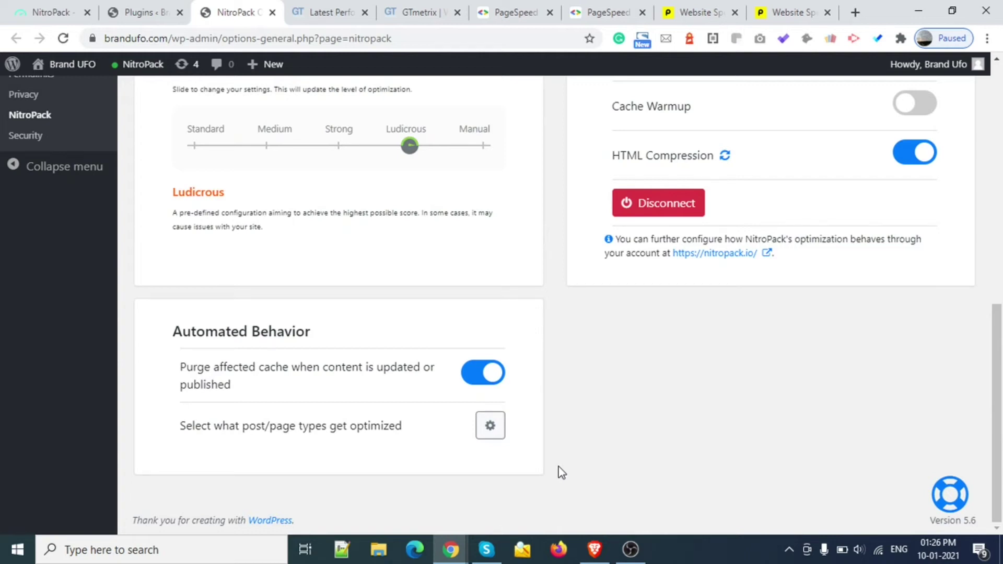
pyautogui.scroll(10, 562, 472)
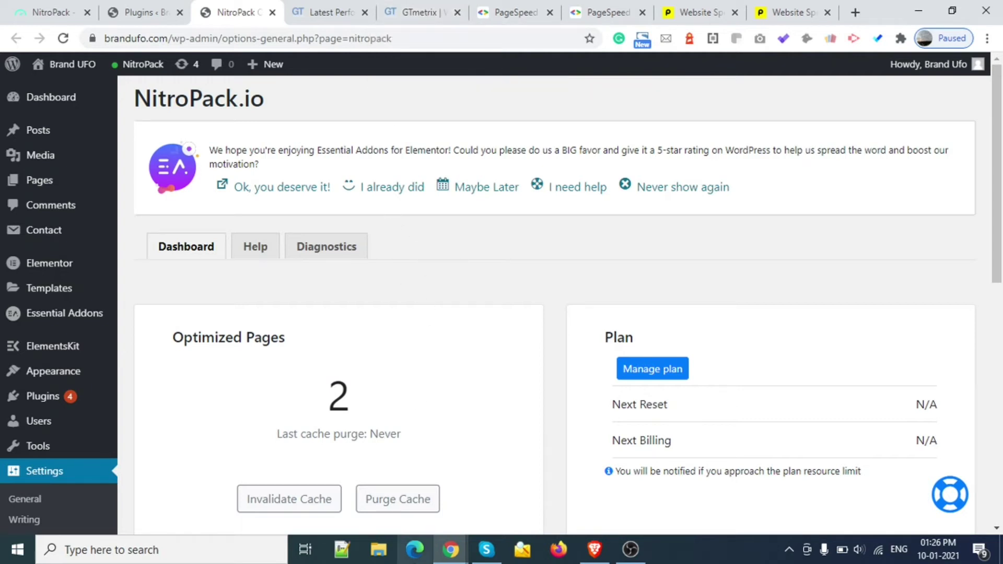
# Purge the NitroPack cache for all optimized pages.
pyautogui.click(420, 506)
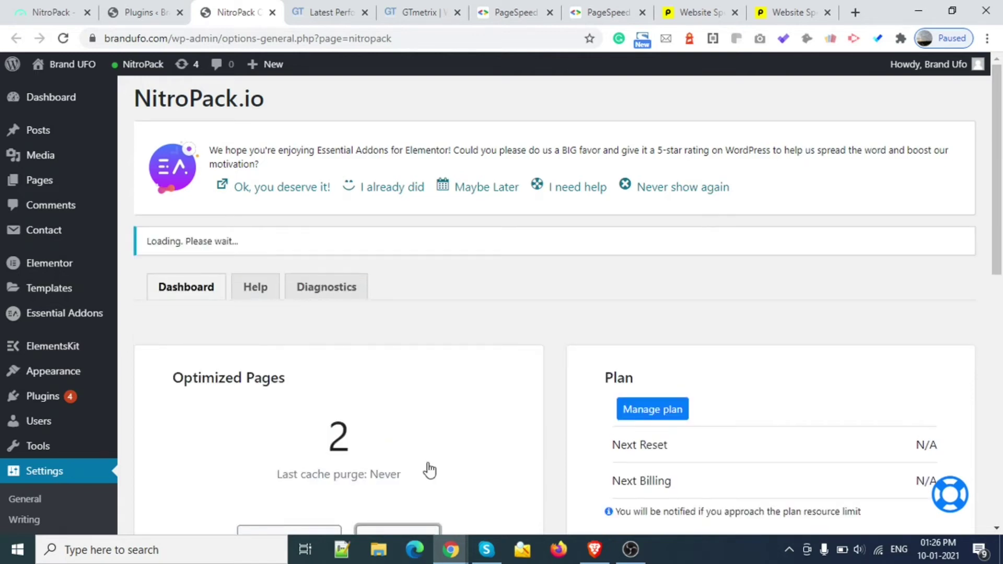
pyautogui.scroll(-5, 428, 470)
pyautogui.scroll(5, 430, 470)
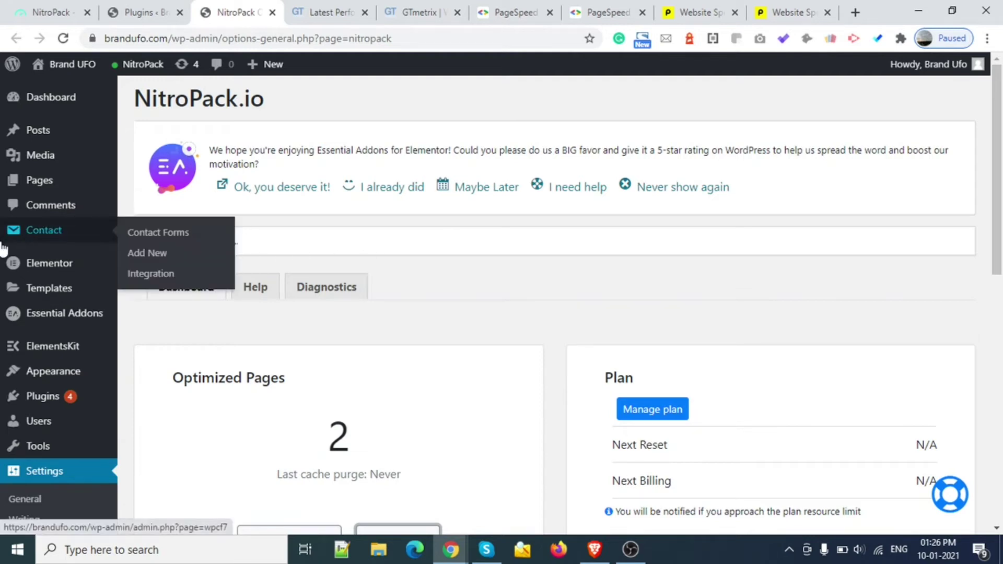
pyautogui.click(140, 253)
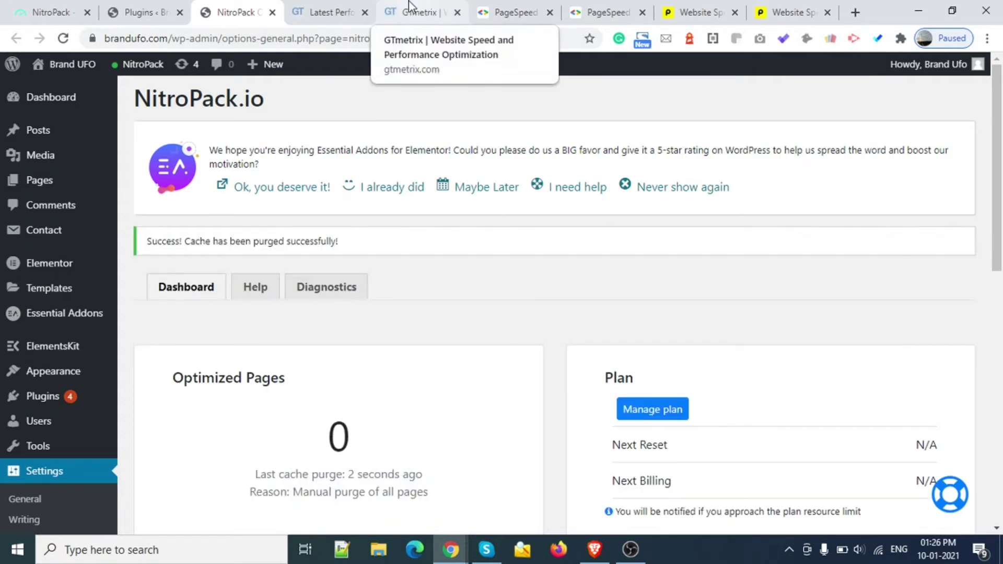
pyautogui.click(335, 12)
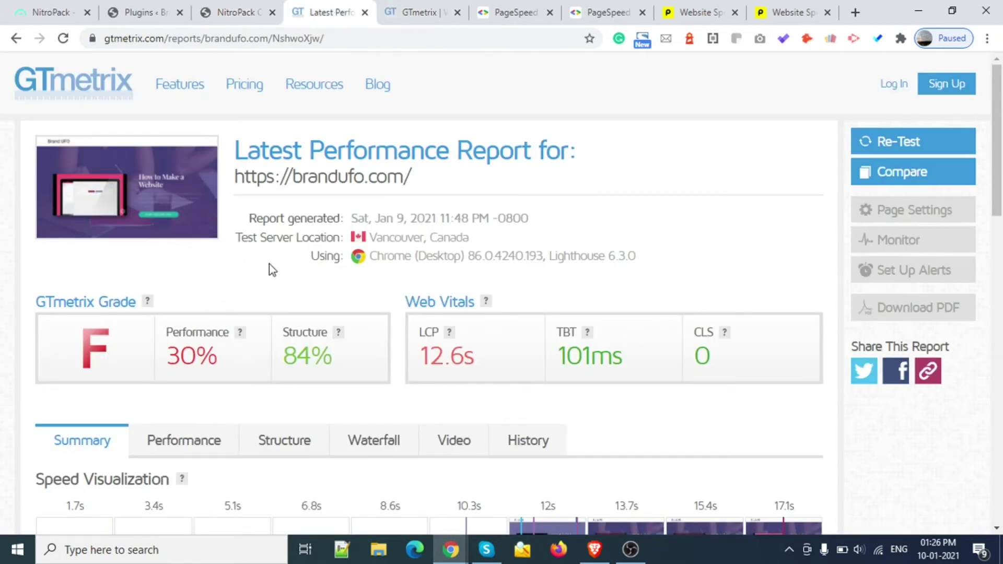
pyautogui.rightClick(378, 185)
pyautogui.click(410, 270)
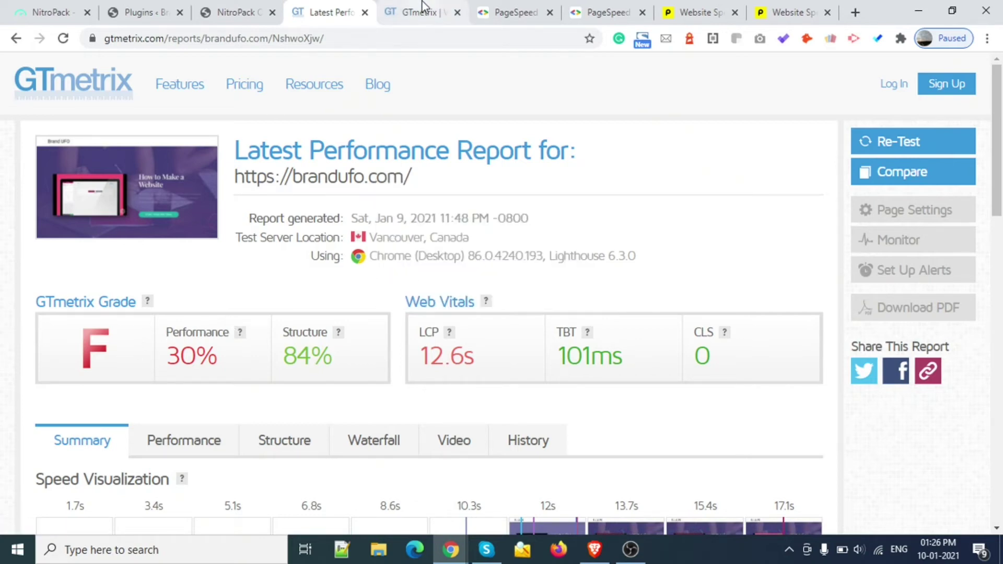
pyautogui.click(434, 11)
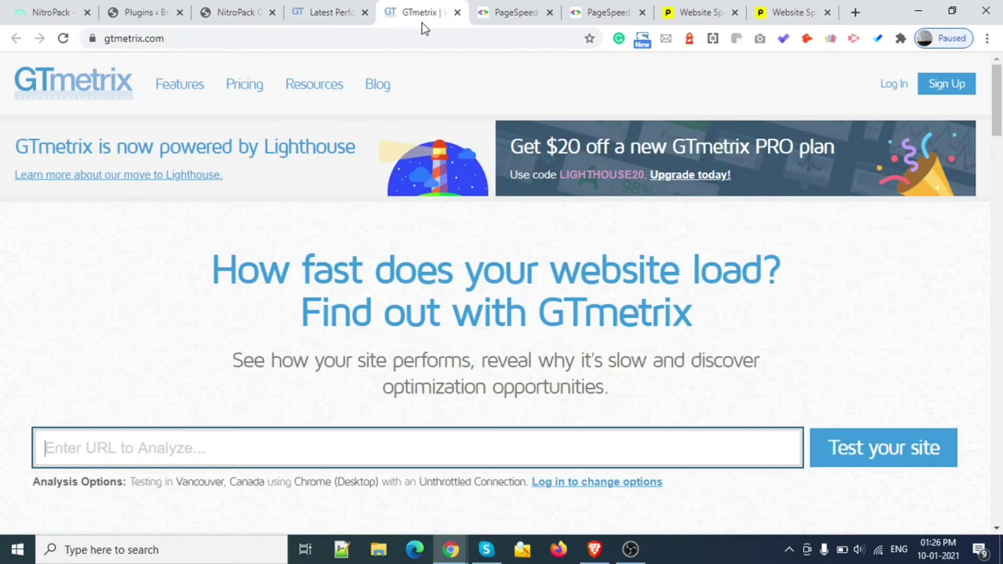
pyautogui.click(302, 453)
pyautogui.hotkey('ctrl', 'v')
pyautogui.press('Return')
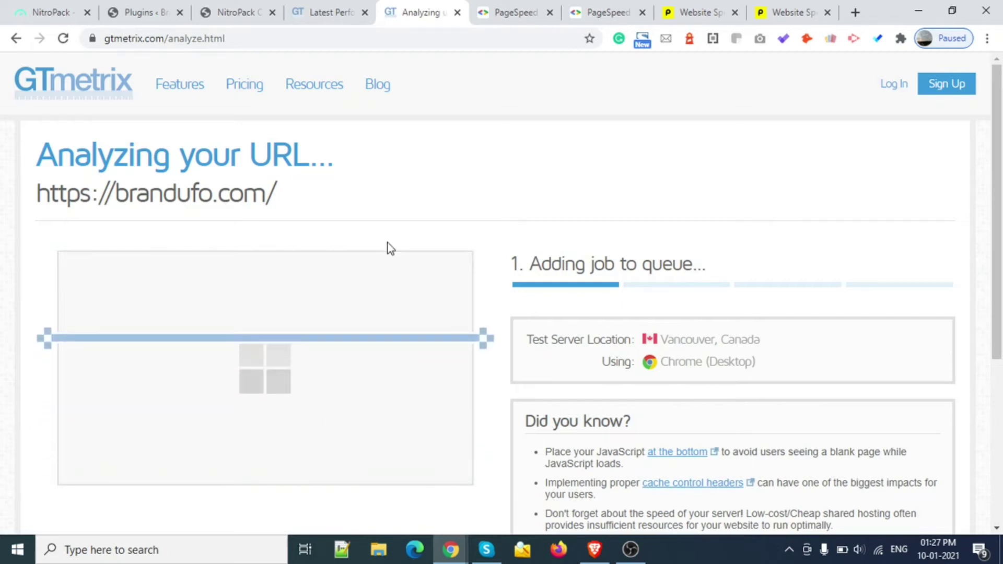
pyautogui.click(619, 7)
pyautogui.click(413, 203)
pyautogui.hotkey('ctrl', 'v')
pyautogui.press('Return')
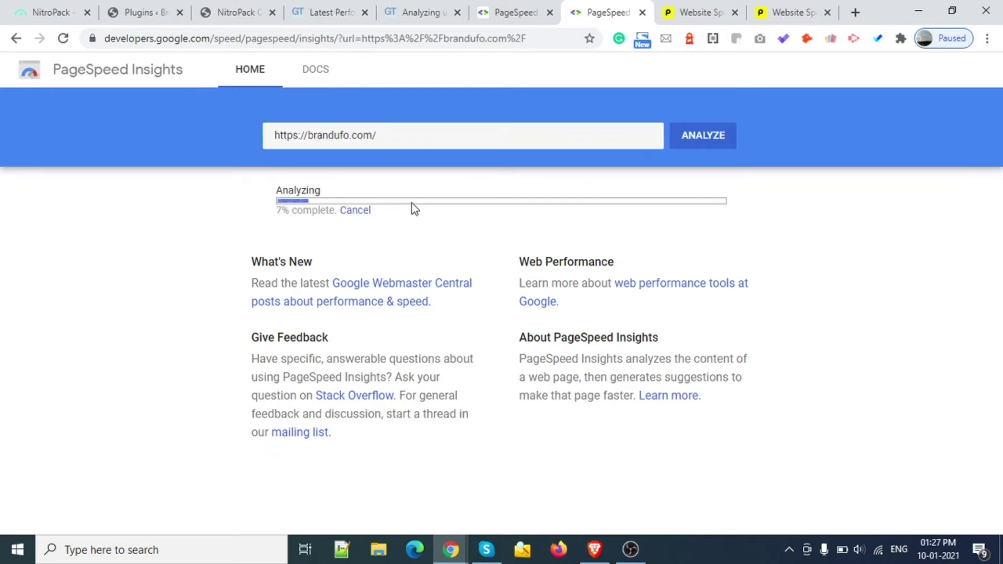
# Review the mobile and desktop scores in the earlier PageSpeed Insights report.
pyautogui.click(504, 12)
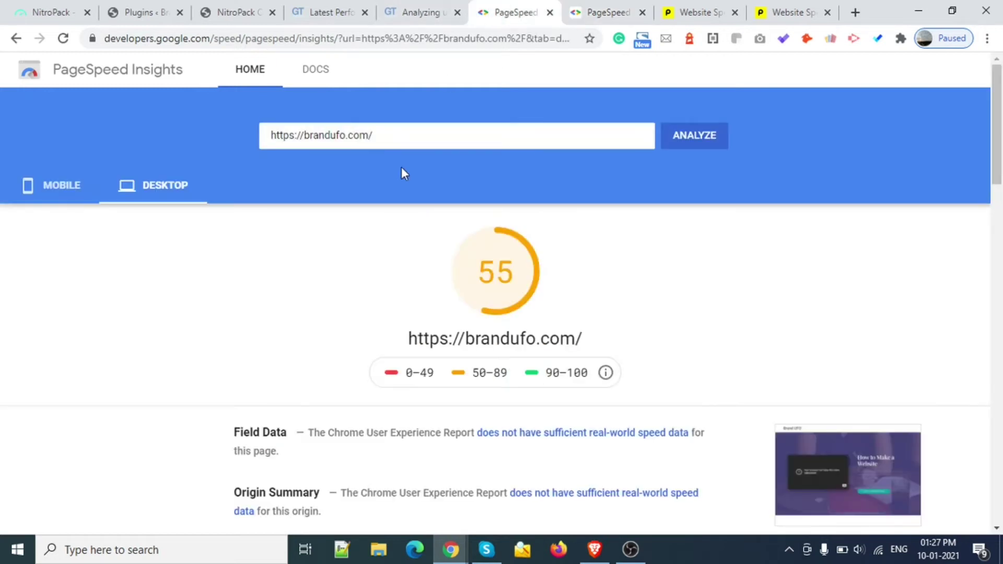
pyautogui.click(62, 191)
pyautogui.click(166, 192)
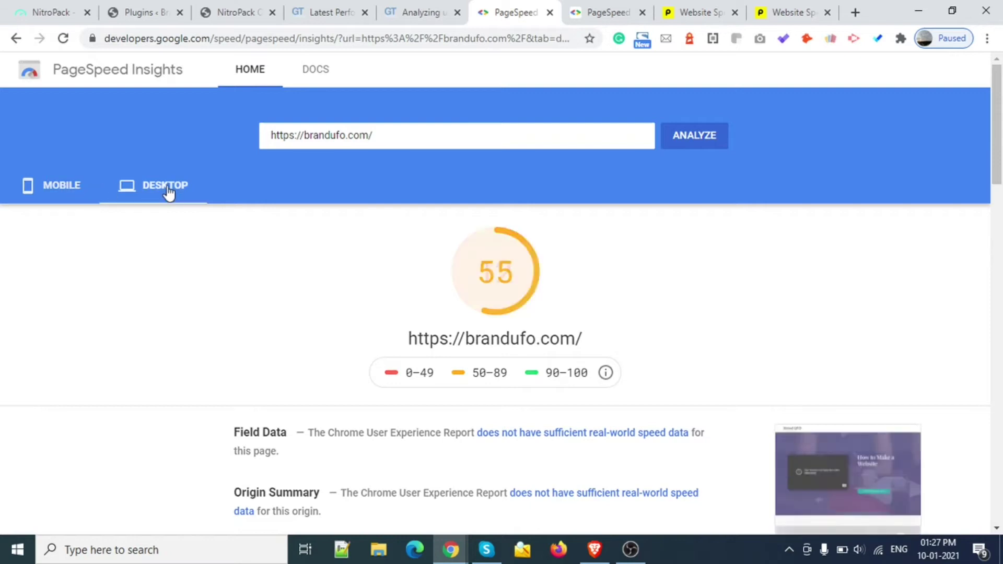
pyautogui.click(614, 8)
pyautogui.click(686, 8)
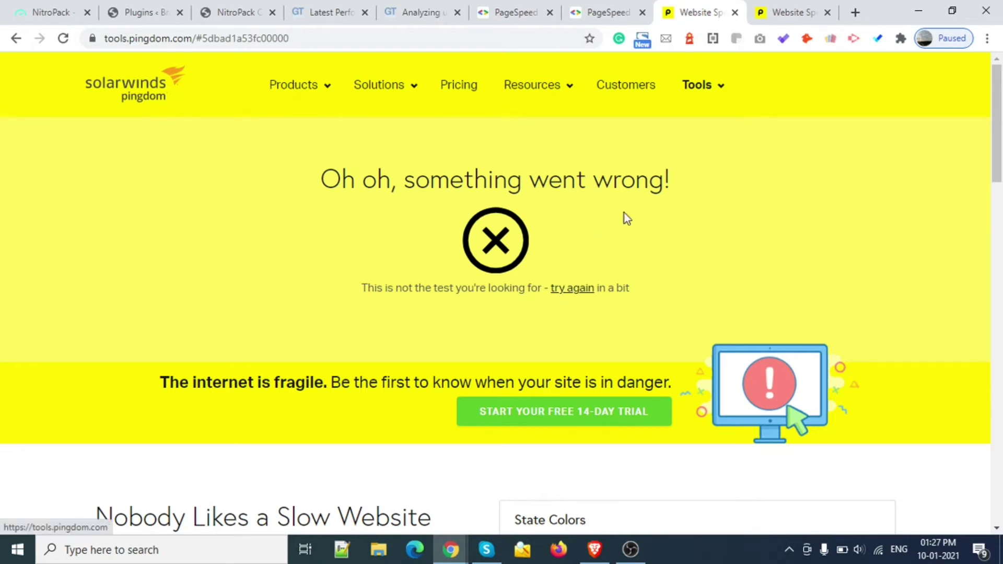
pyautogui.click(777, 3)
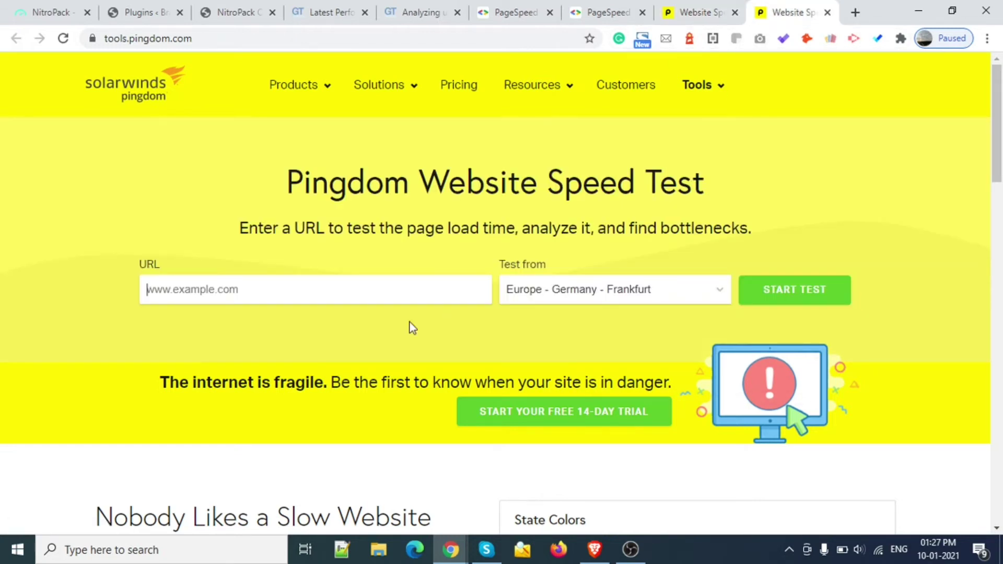
pyautogui.hotkey('ctrl', 'v')
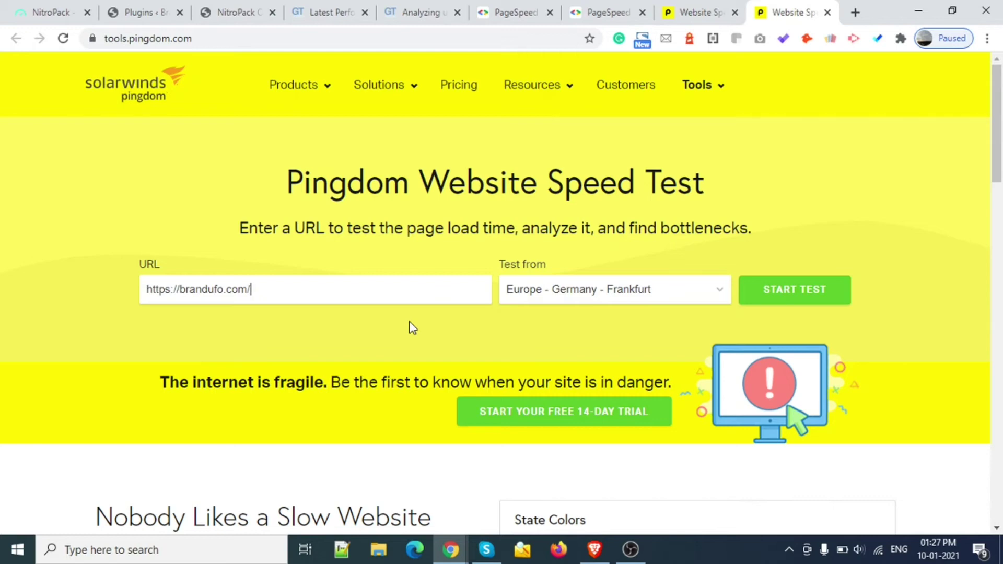
pyautogui.press('Return')
# Close the browser tab with the old, expired Pingdom test.
pyautogui.click(702, 9)
pyautogui.scroll(-3, 650, 123)
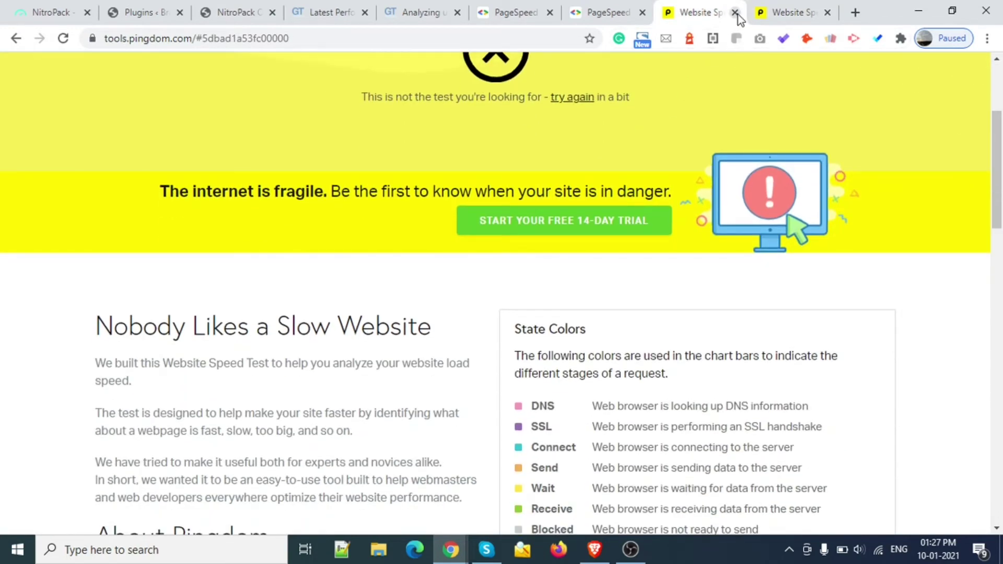
pyautogui.click(735, 12)
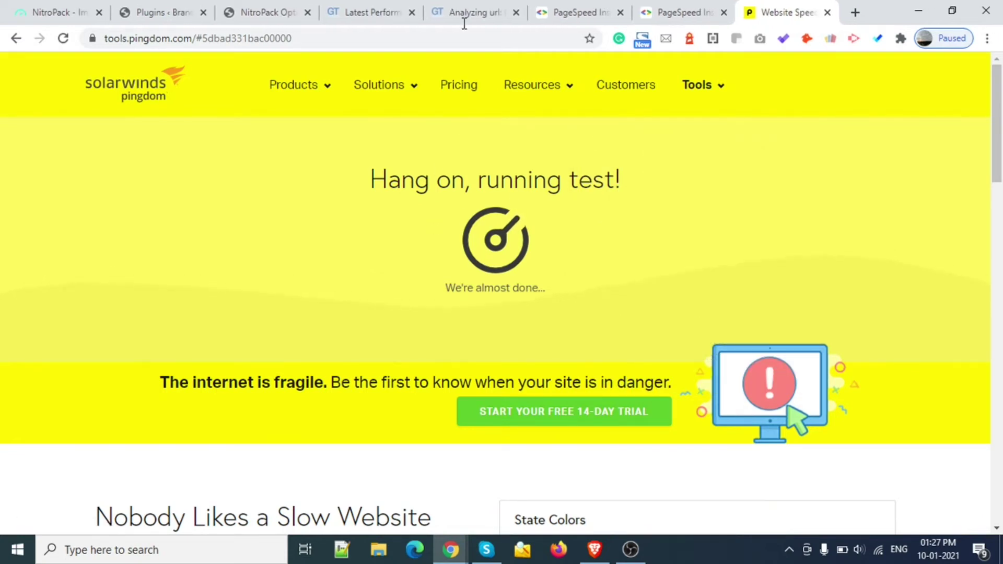
pyautogui.click(458, 8)
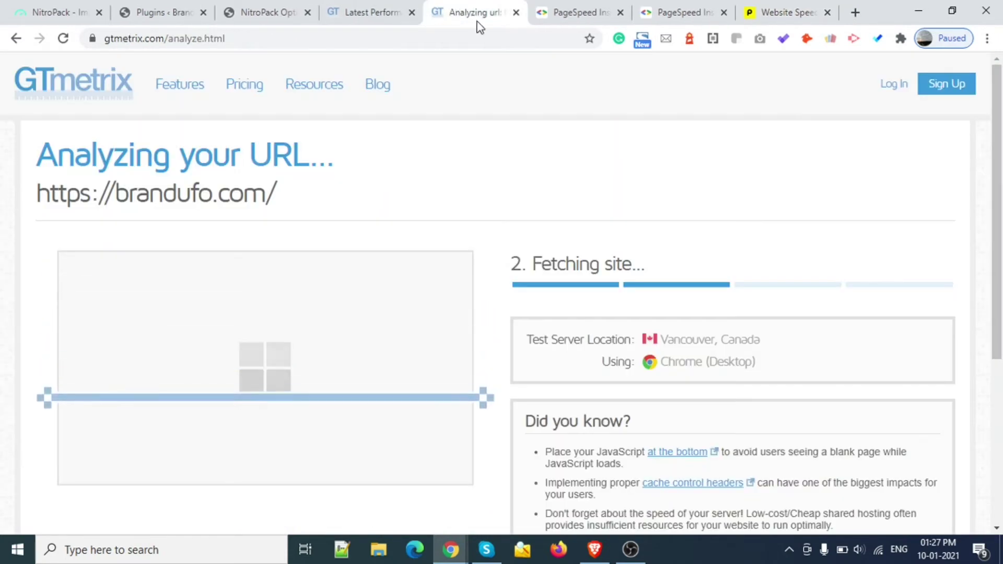
pyautogui.click(653, 6)
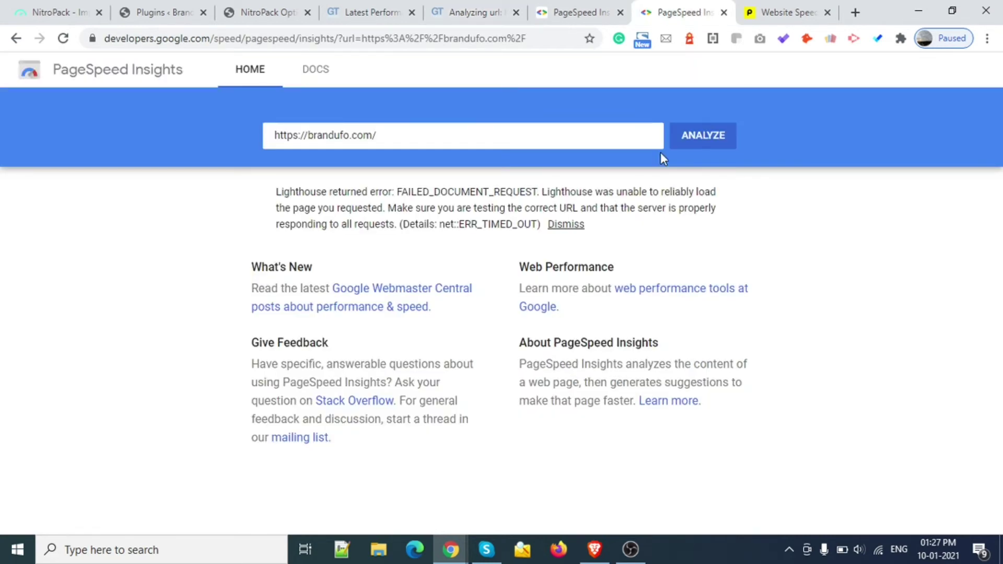
pyautogui.click(717, 147)
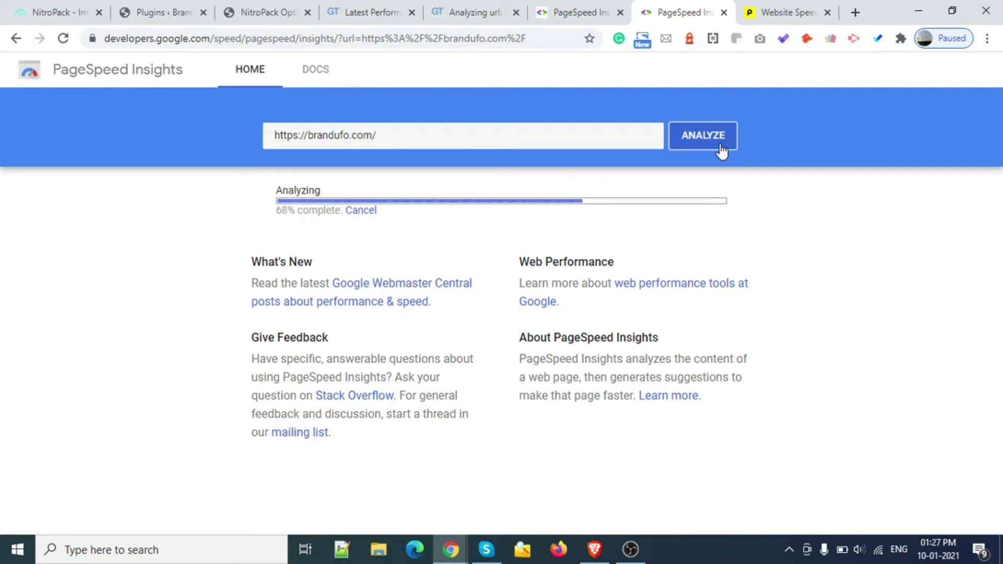
# Compare the new GTmetrix report with the earlier one on grade, performance, structure and web vitals.
pyautogui.click(480, 6)
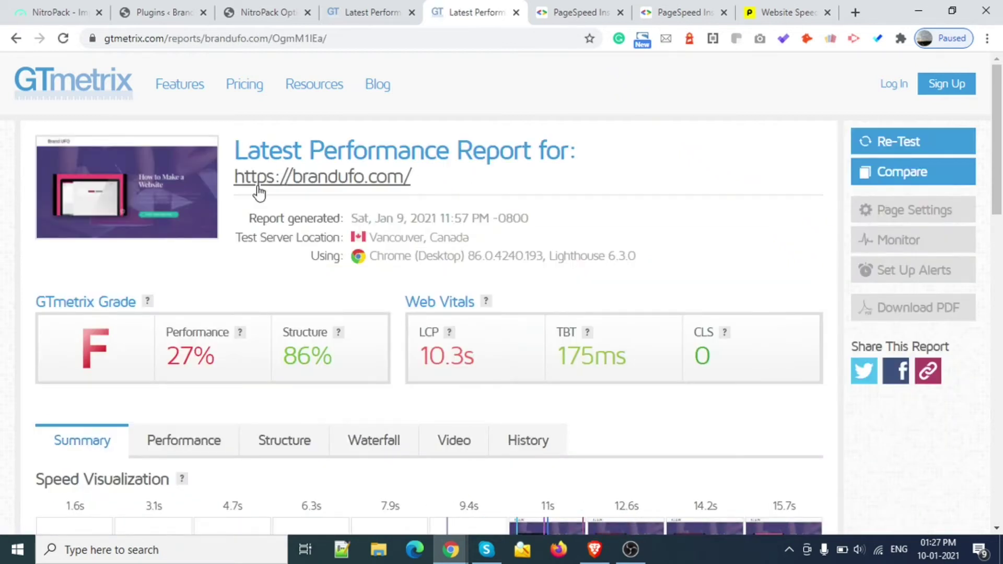
pyautogui.click(355, 12)
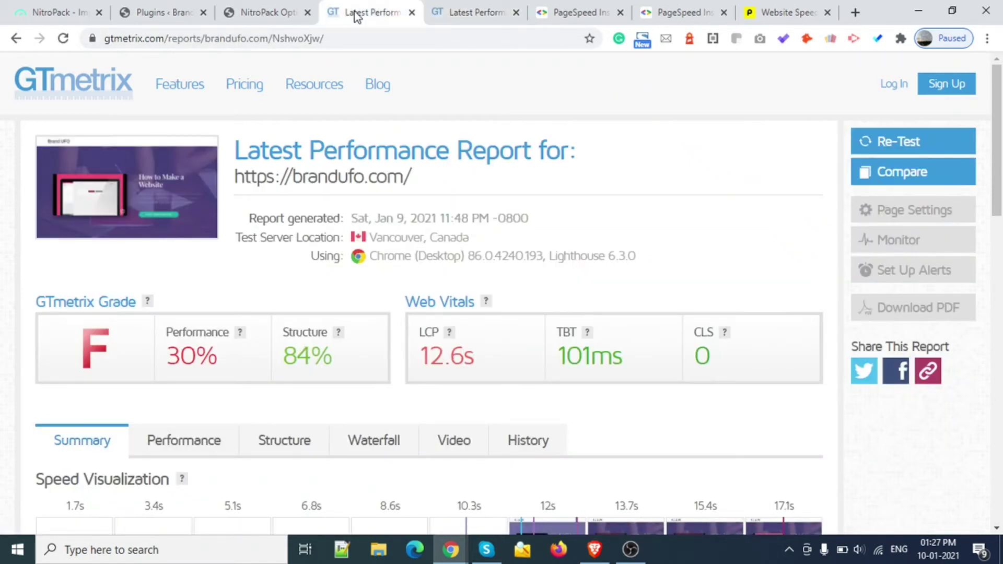
pyautogui.click(454, 16)
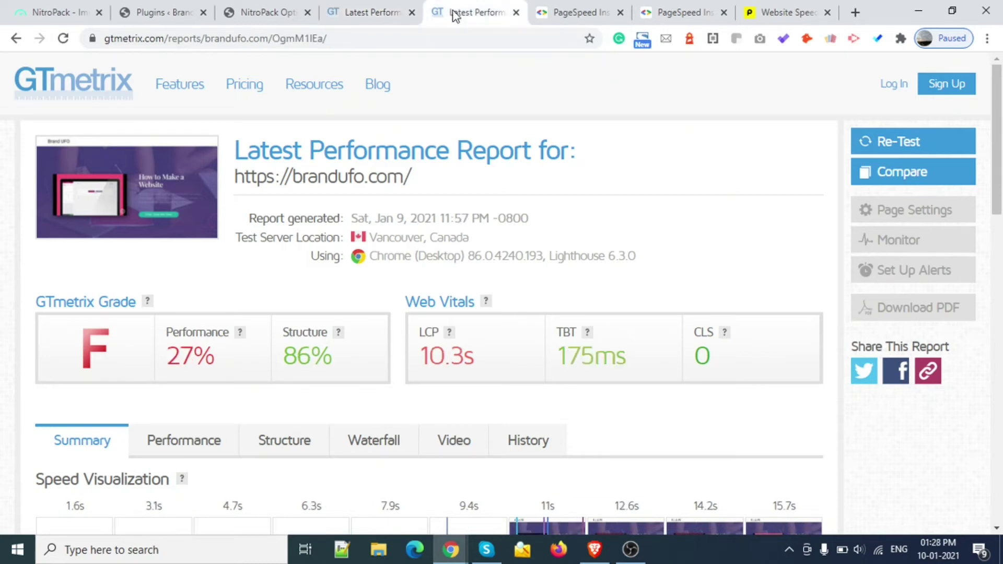
pyautogui.click(387, 12)
pyautogui.click(494, 4)
# View the desktop result of the new PageSpeed Insights report and analyze the site again.
pyautogui.click(657, 2)
pyautogui.click(148, 185)
pyautogui.click(702, 144)
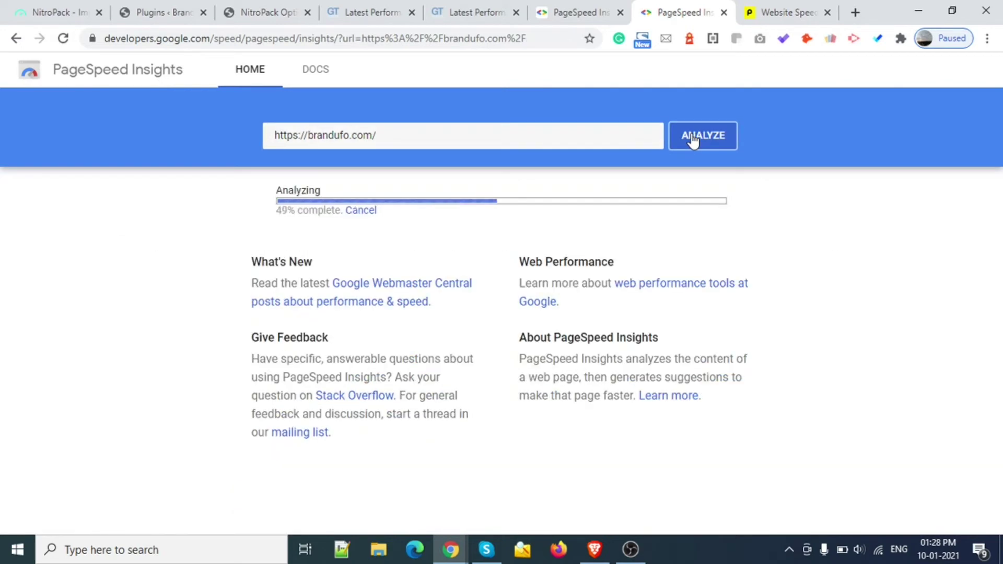
# Check the new GTmetrix report and the NitroPack dashboard while the PageSpeed analysis runs.
pyautogui.click(473, 12)
pyautogui.click(266, 11)
pyautogui.scroll(2, 303, 164)
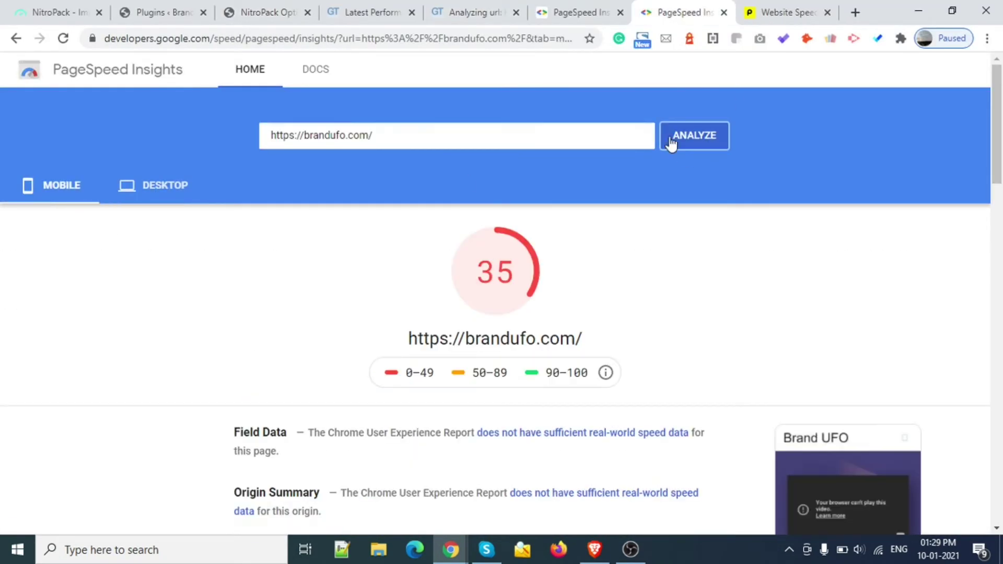
pyautogui.click(687, 140)
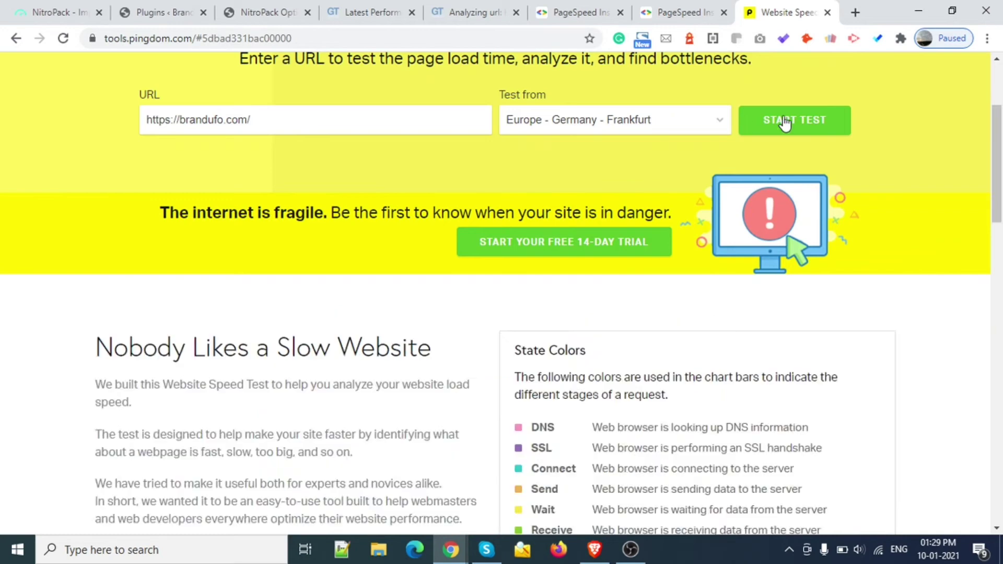
pyautogui.click(484, 3)
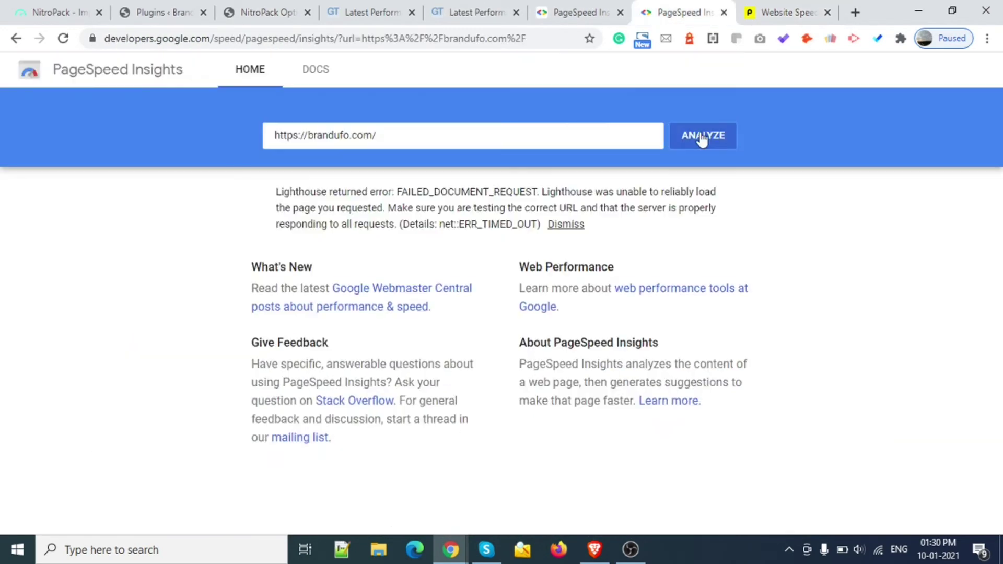
pyautogui.click(701, 137)
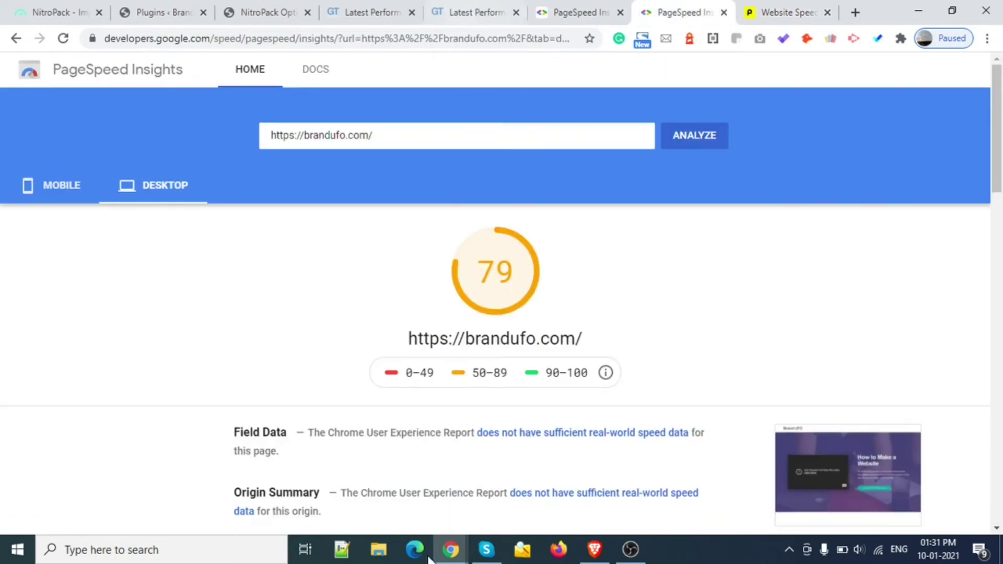
# Look through the installed plugins list and the NitroPack dashboard for the plugin status and optimized pages.
pyautogui.click(460, 11)
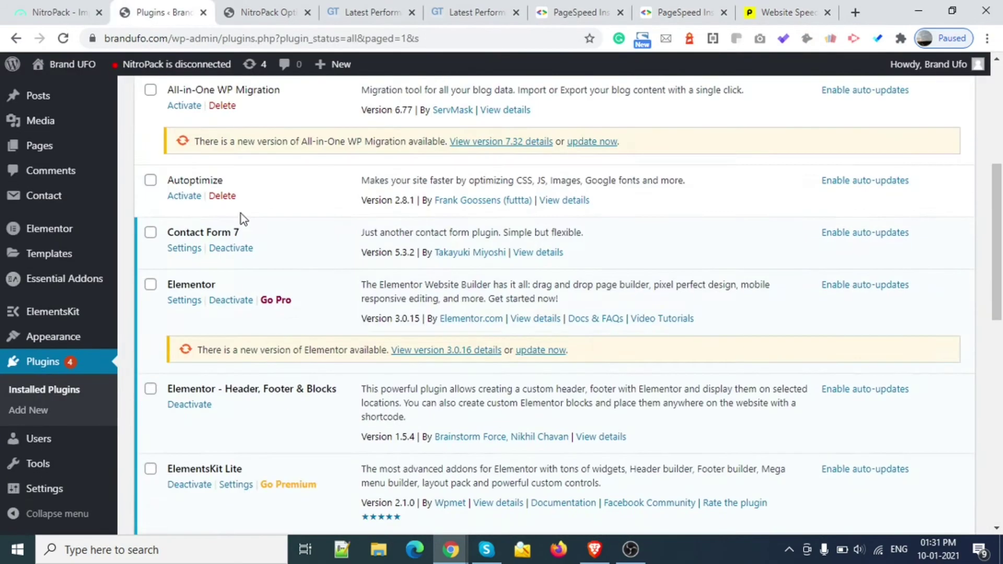
pyautogui.scroll(-10, 240, 215)
pyautogui.scroll(2, 391, 265)
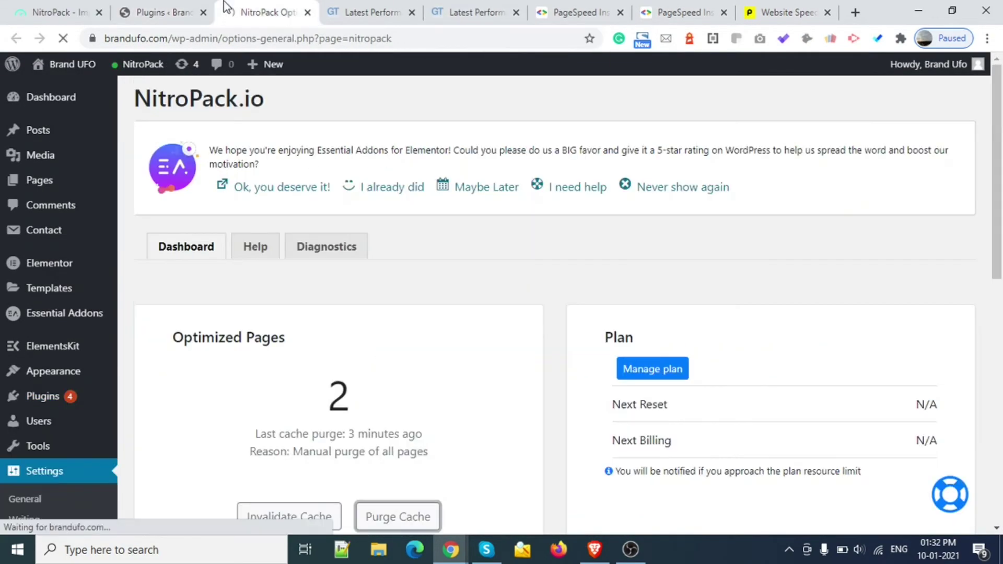
pyautogui.scroll(-6, 679, 365)
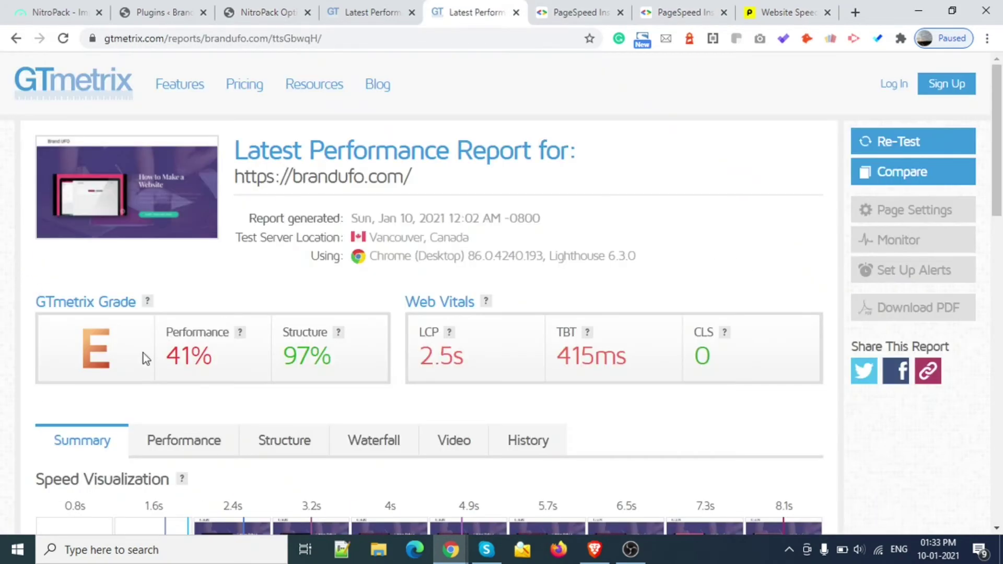
# Review the GTmetrix web vitals and the Pingdom performance results, comparing them with the earlier reports.
pyautogui.doubleClick(419, 358)
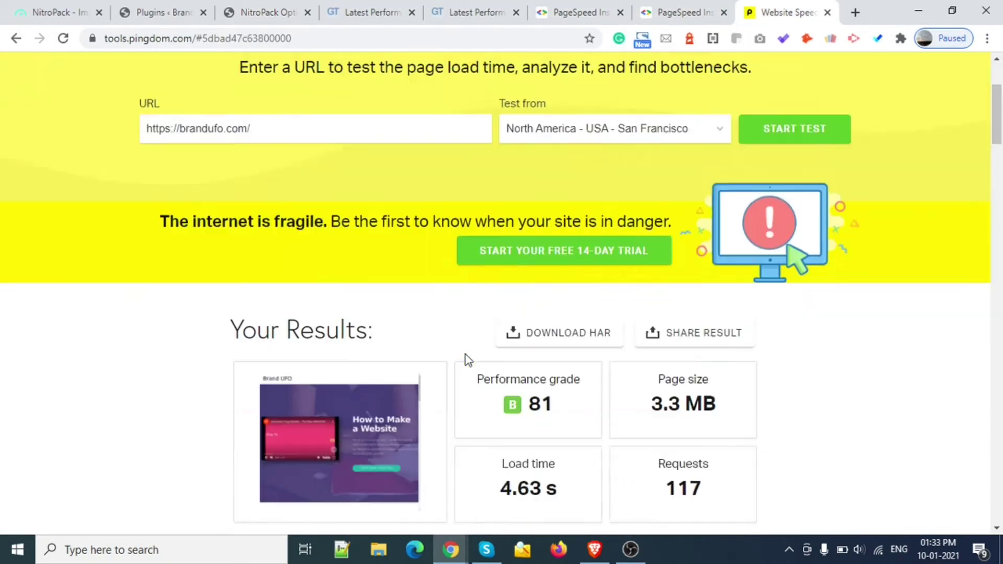
pyautogui.scroll(-2, 466, 359)
pyautogui.doubleClick(531, 306)
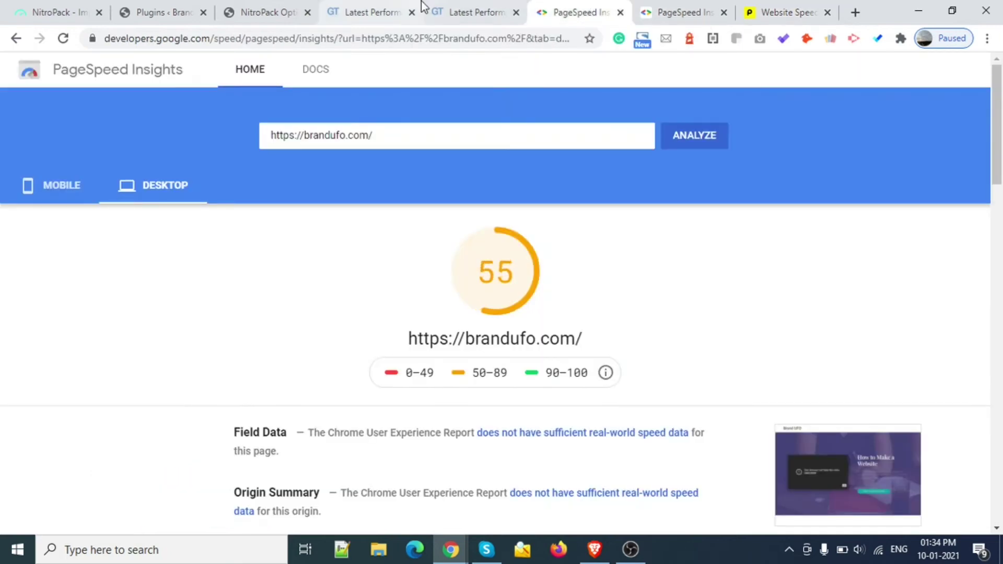
pyautogui.click(507, 11)
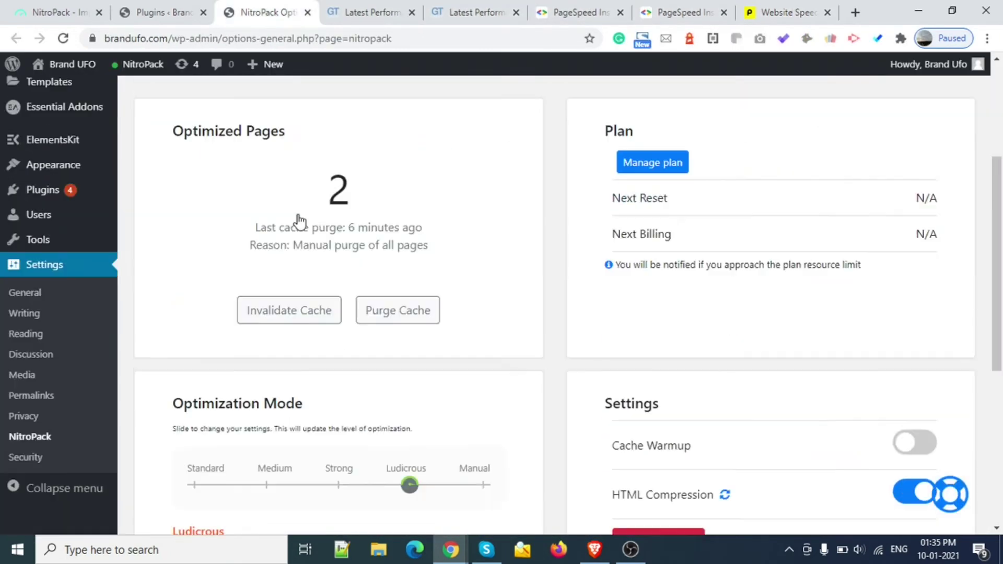
# Reload the brandufo.com home page in the incognito window to check how it loads.
pyautogui.click(63, 38)
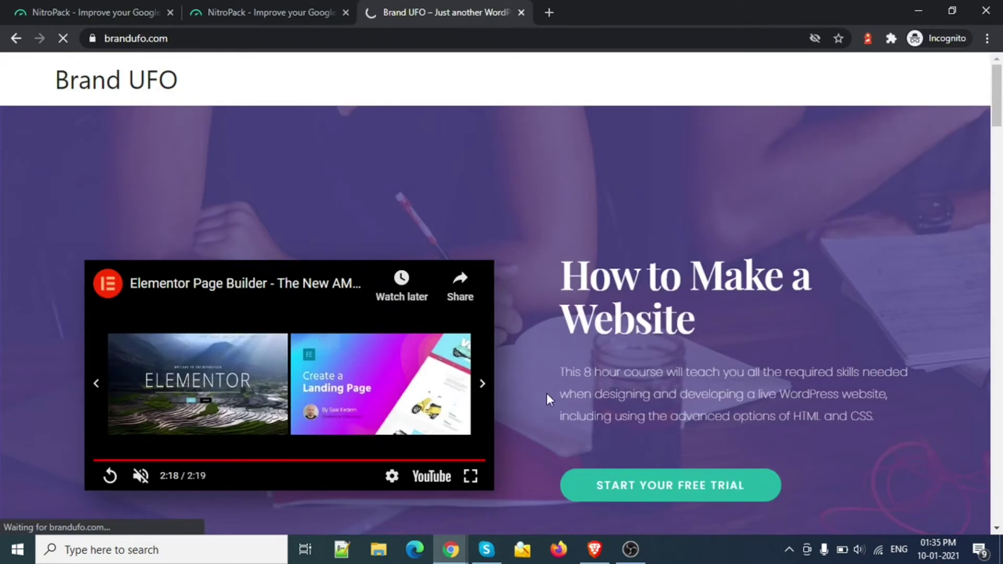
pyautogui.click(234, 441)
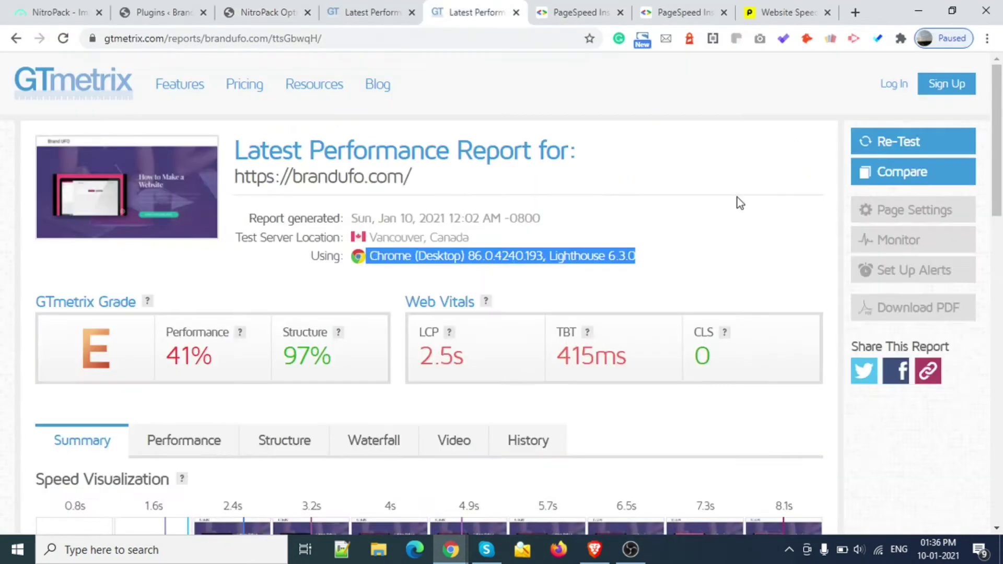
# Check the PageSpeed Insights and Pingdom tests and re-test the site in GTmetrix.
pyautogui.click(726, 15)
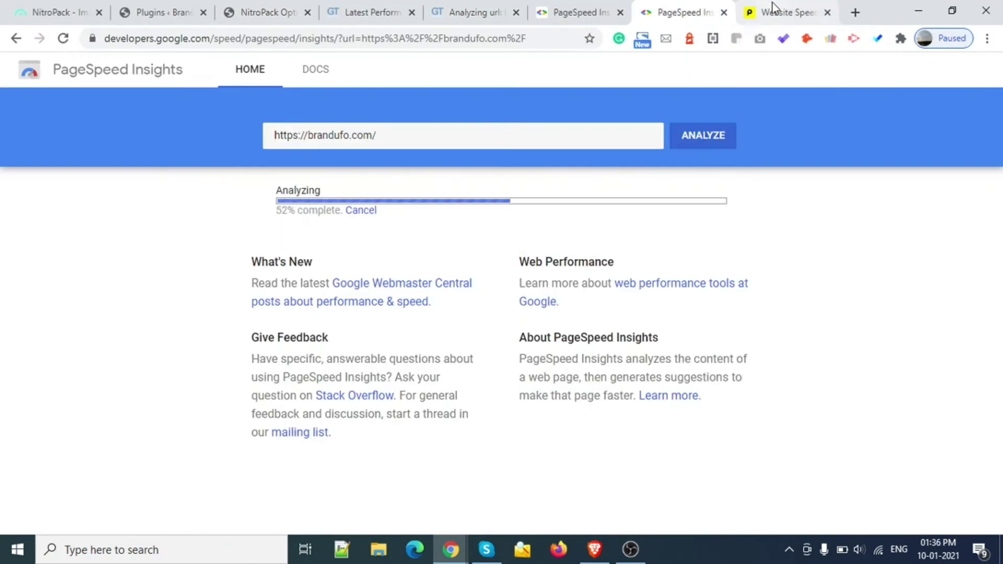
pyautogui.click(757, 12)
pyautogui.click(657, 11)
pyautogui.click(470, 12)
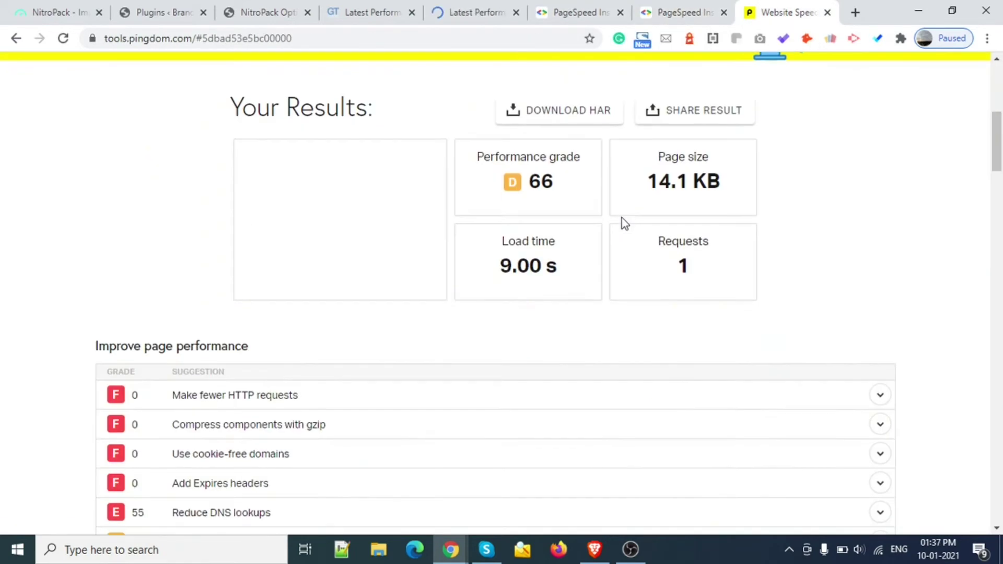
pyautogui.click(470, 11)
pyautogui.click(897, 142)
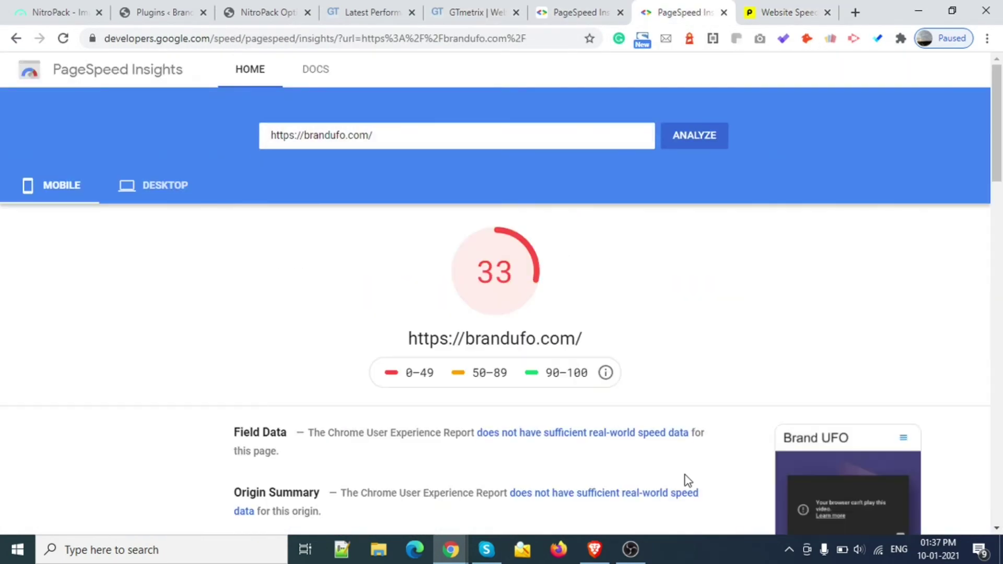
# View the desktop score of the latest PageSpeed Insights analysis and switch to the Pingdom results.
pyautogui.click(153, 185)
pyautogui.doubleClick(472, 275)
pyautogui.click(771, 12)
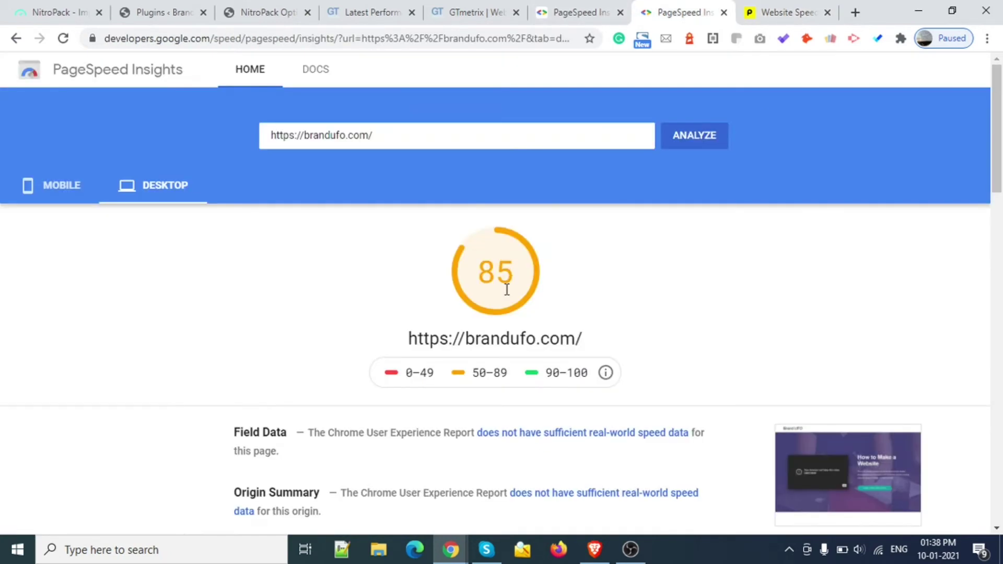
pyautogui.click(62, 186)
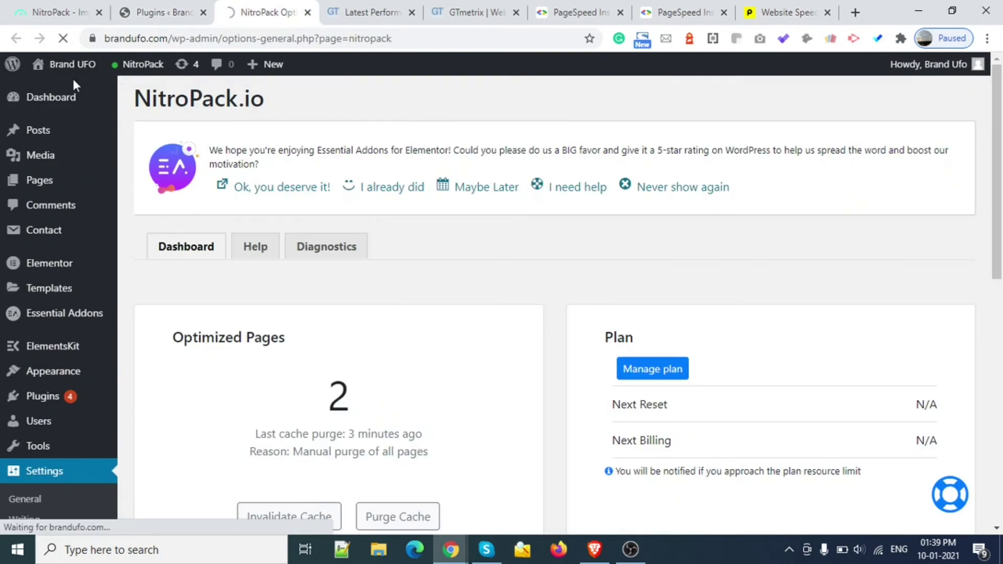
pyautogui.click(397, 363)
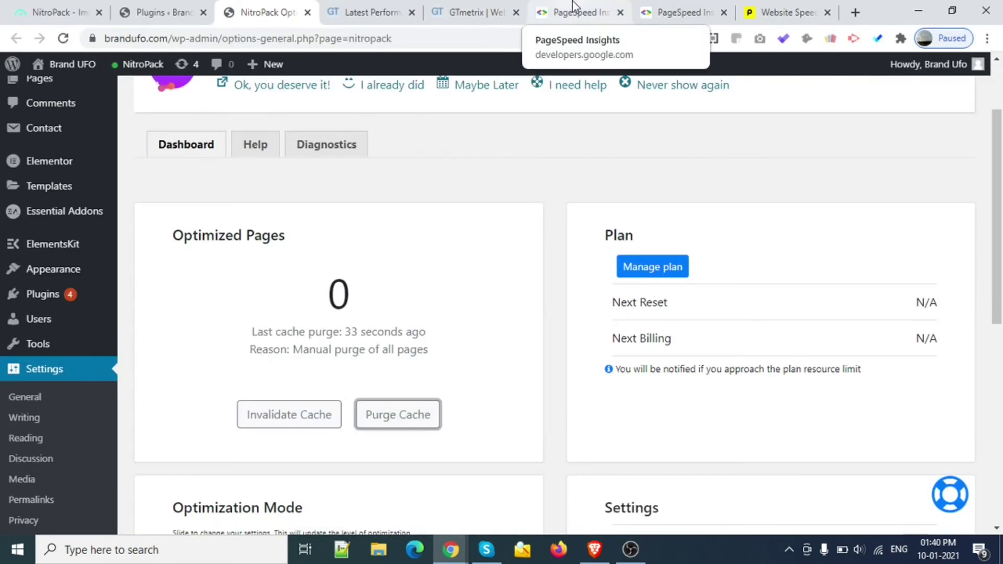
pyautogui.click(573, 6)
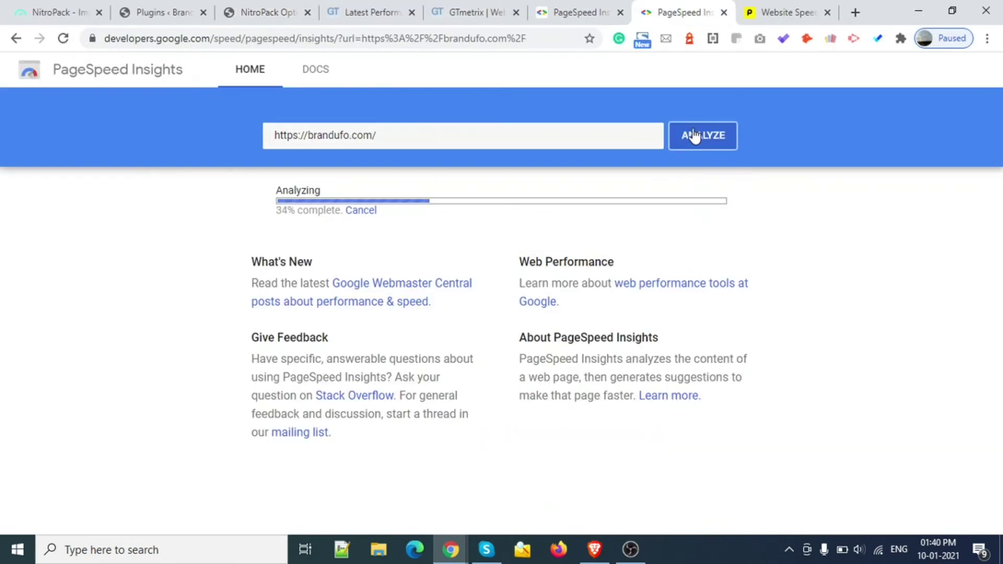
pyautogui.click(784, 12)
pyautogui.scroll(3, 316, 211)
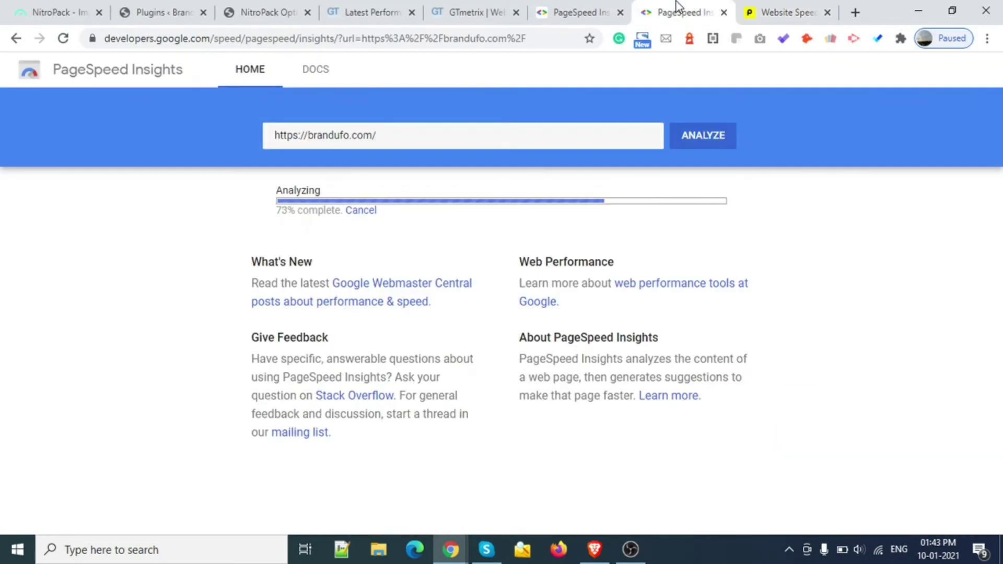
pyautogui.click(263, 12)
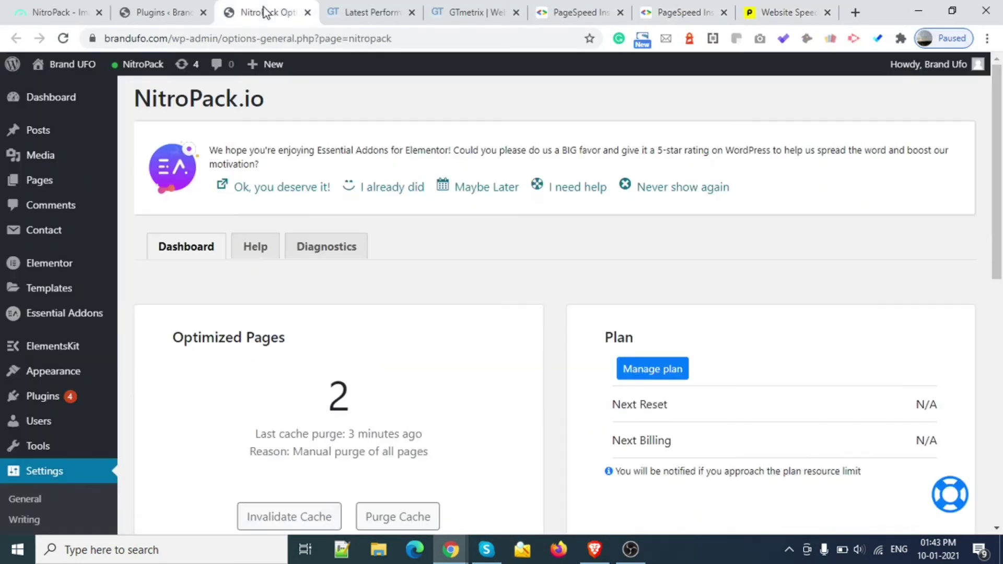
pyautogui.click(724, 8)
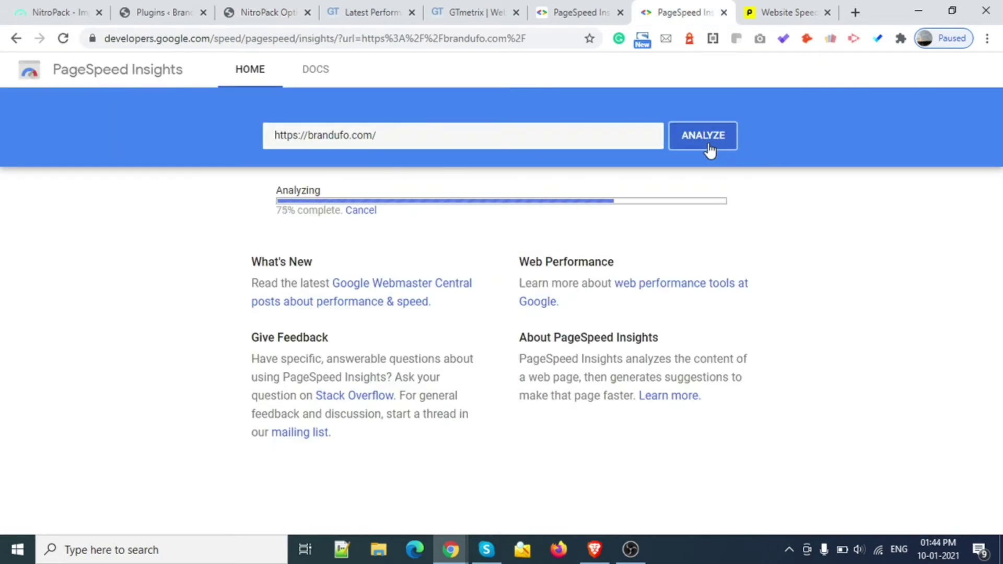
pyautogui.click(784, 12)
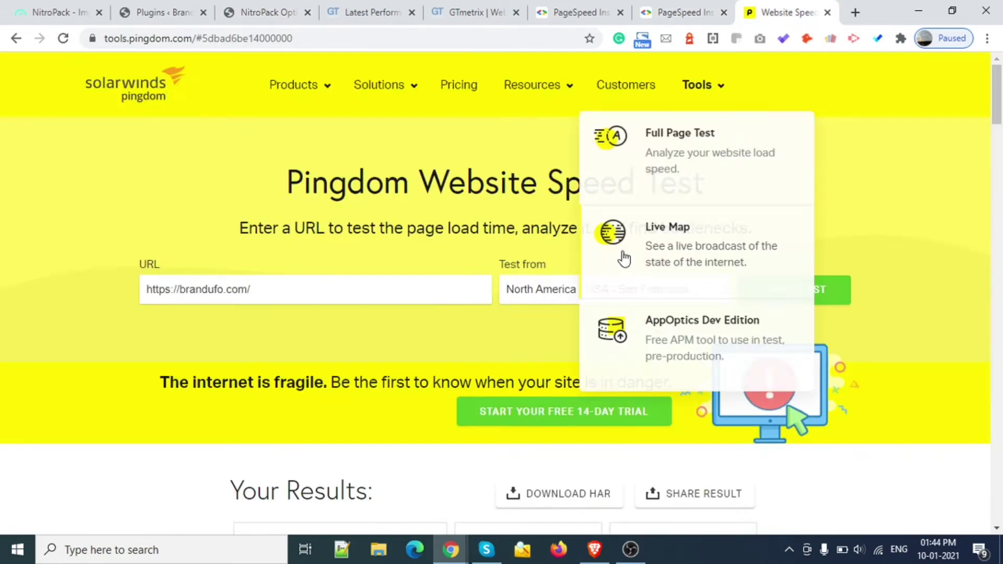
# Check NitroPack's optimization mode and rerun the brandufo.com tests in PageSpeed Insights and in Pingdom from North America - USA - San Francisco.
pyautogui.click(161, 11)
pyautogui.click(263, 12)
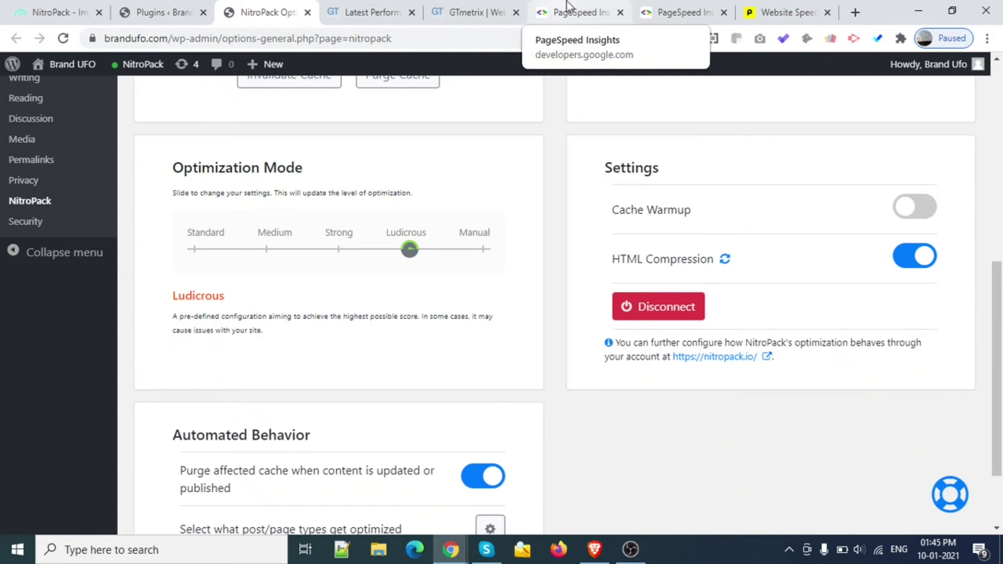
pyautogui.click(684, 12)
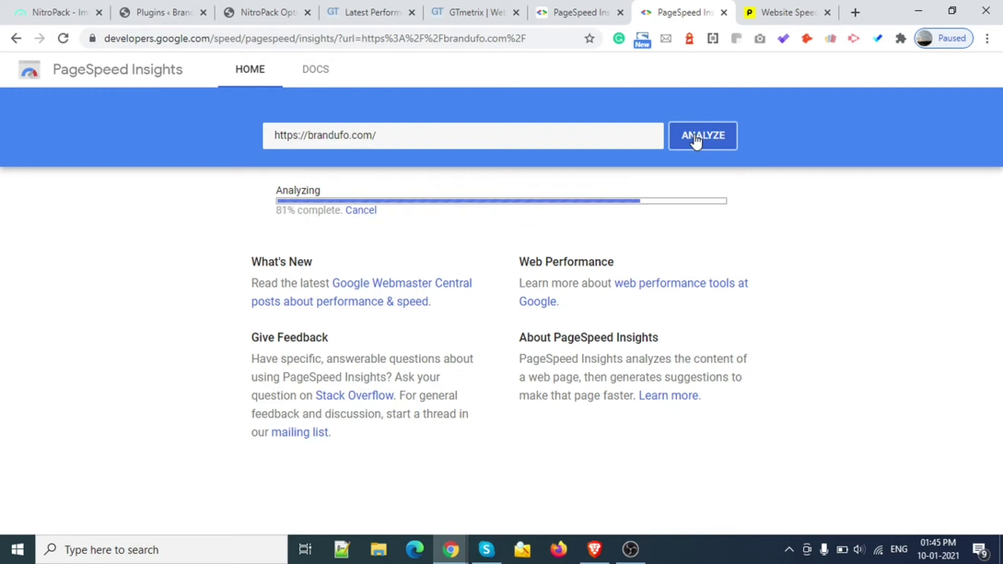
pyautogui.click(761, 2)
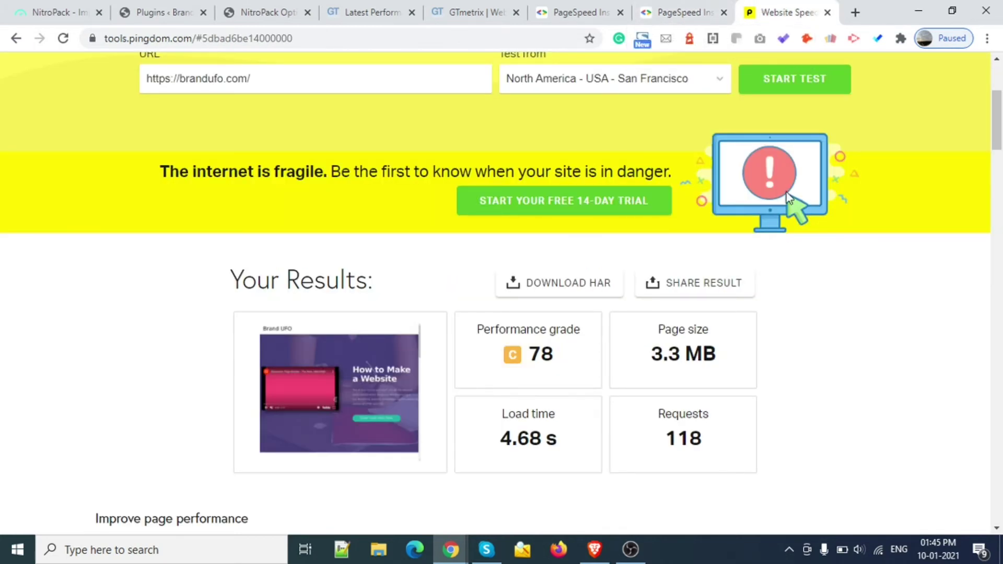
pyautogui.click(800, 87)
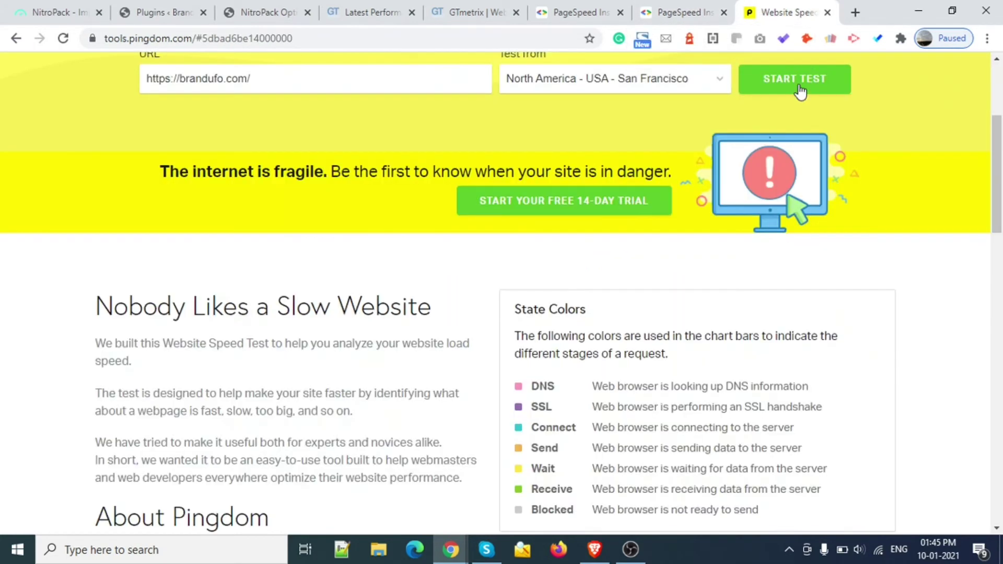
# Examine the desktop and mobile scores and report details of the latest PageSpeed Insights analysis.
pyautogui.click(643, 10)
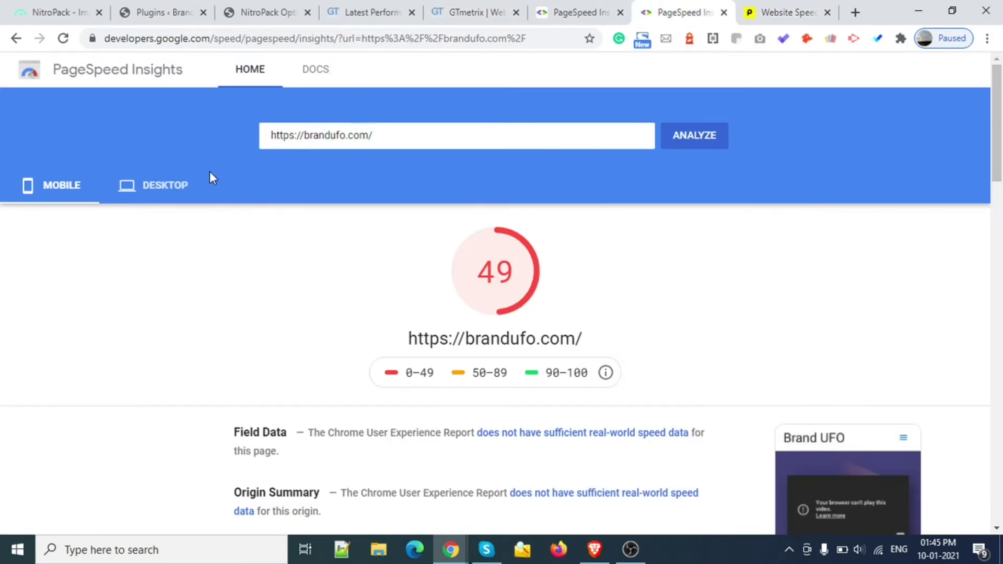
pyautogui.click(181, 189)
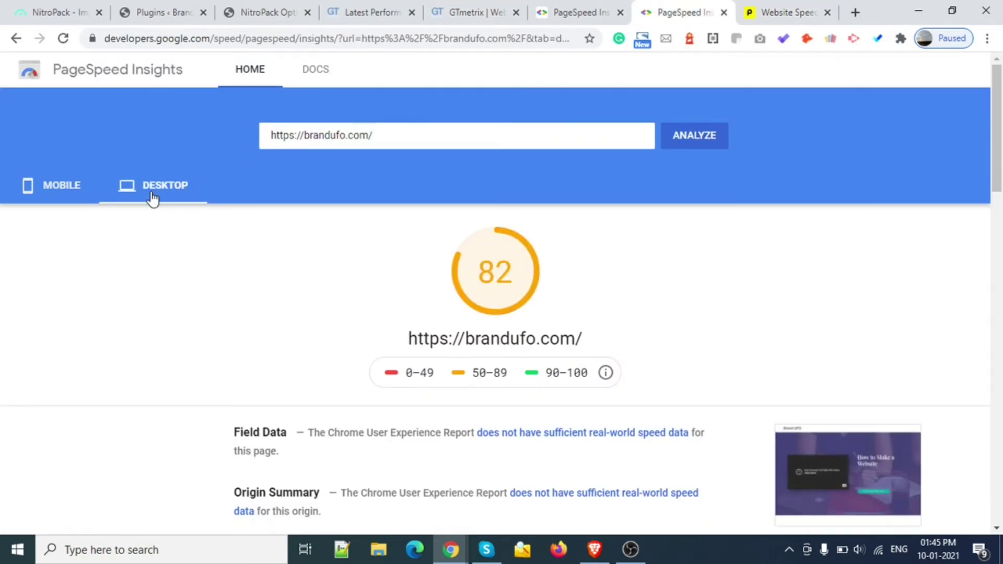
pyautogui.scroll(-2, 669, 325)
pyautogui.scroll(-4, 666, 321)
pyautogui.scroll(6, 667, 321)
pyautogui.scroll(-3, 666, 321)
pyautogui.scroll(4, 671, 326)
pyautogui.click(47, 190)
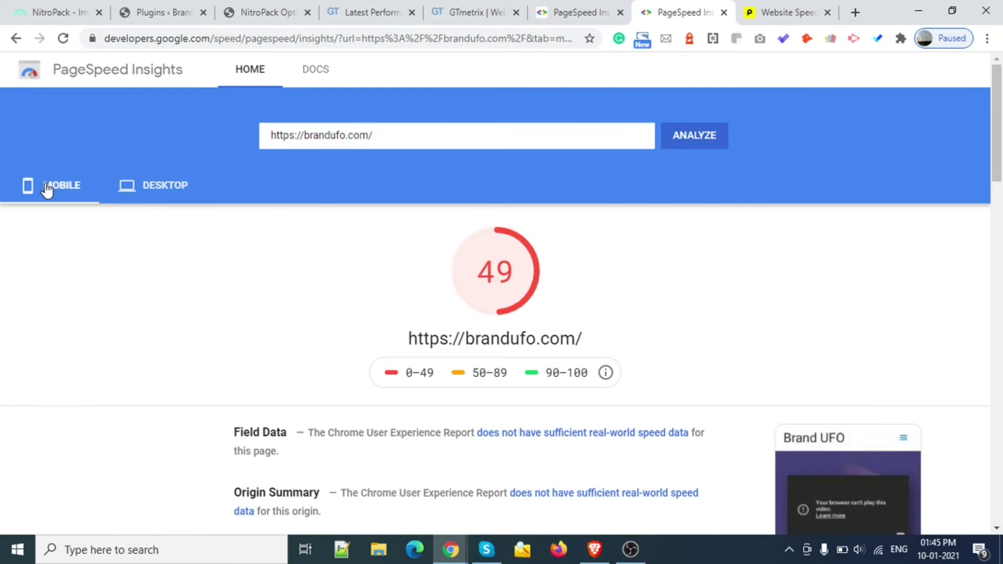
pyautogui.click(155, 196)
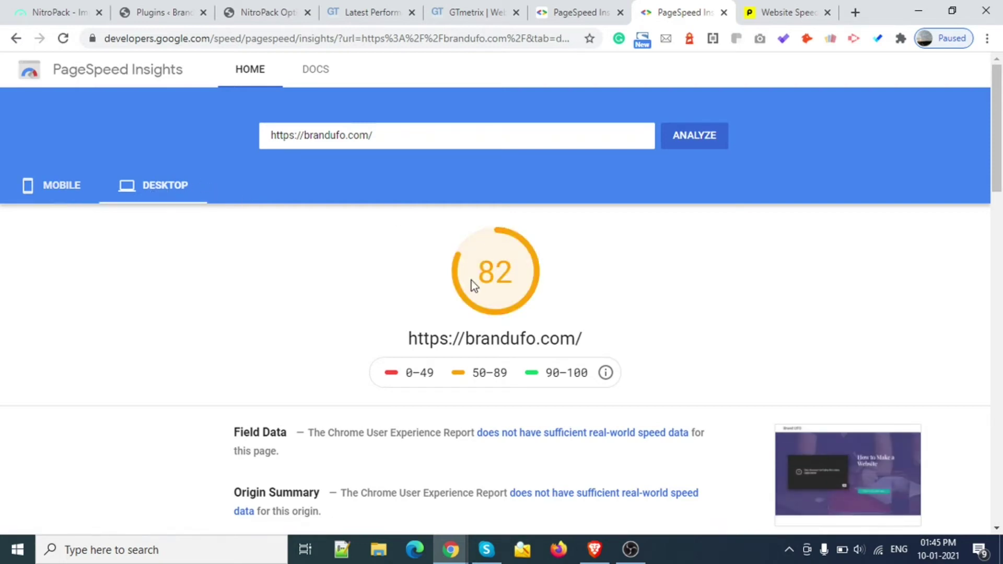
pyautogui.doubleClick(490, 275)
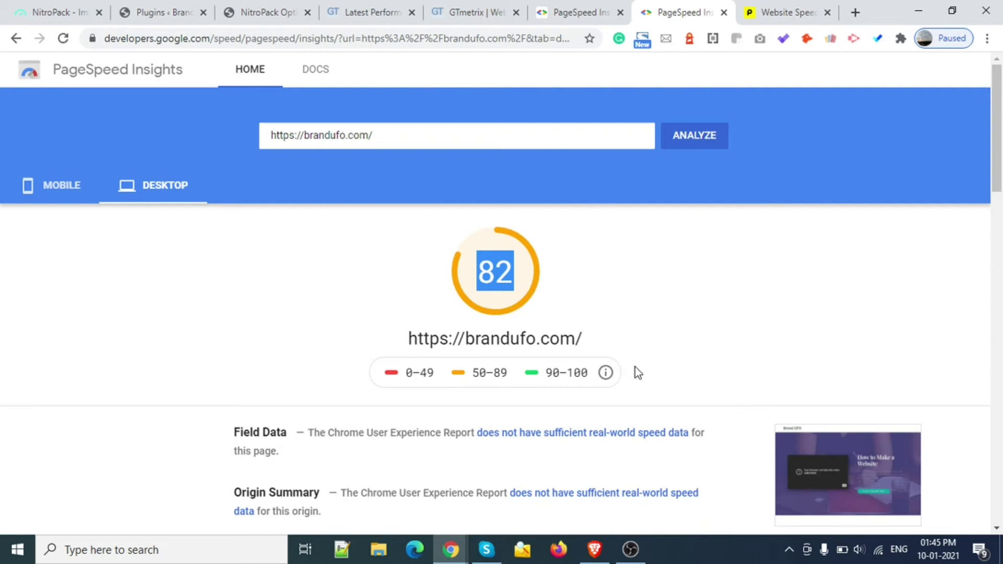
pyautogui.scroll(-4, 636, 372)
pyautogui.scroll(4, 574, 280)
pyautogui.click(345, 284)
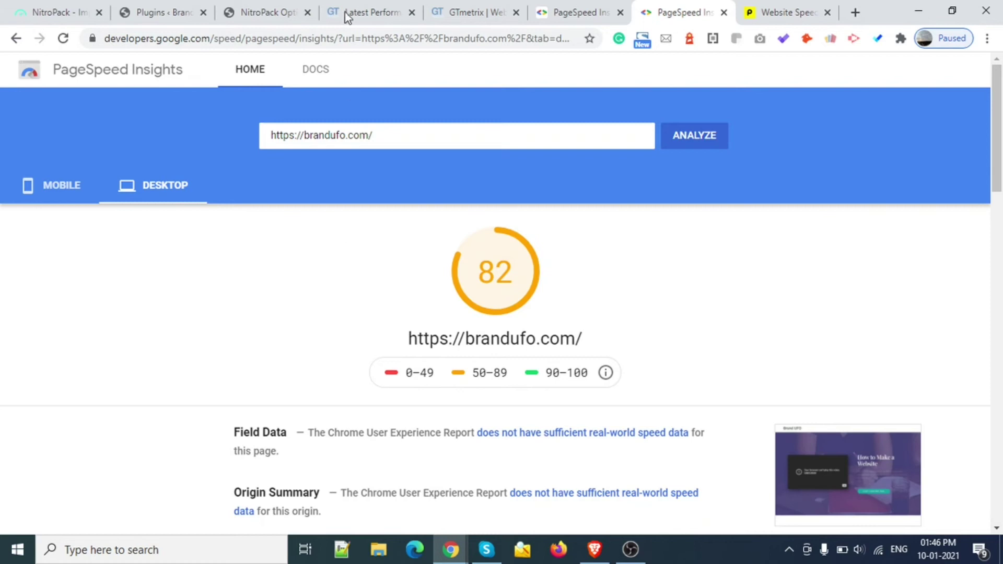
# Permanently dismiss the Essential Addons for Elementor rating notice on the NitroPack settings page.
pyautogui.click(248, 11)
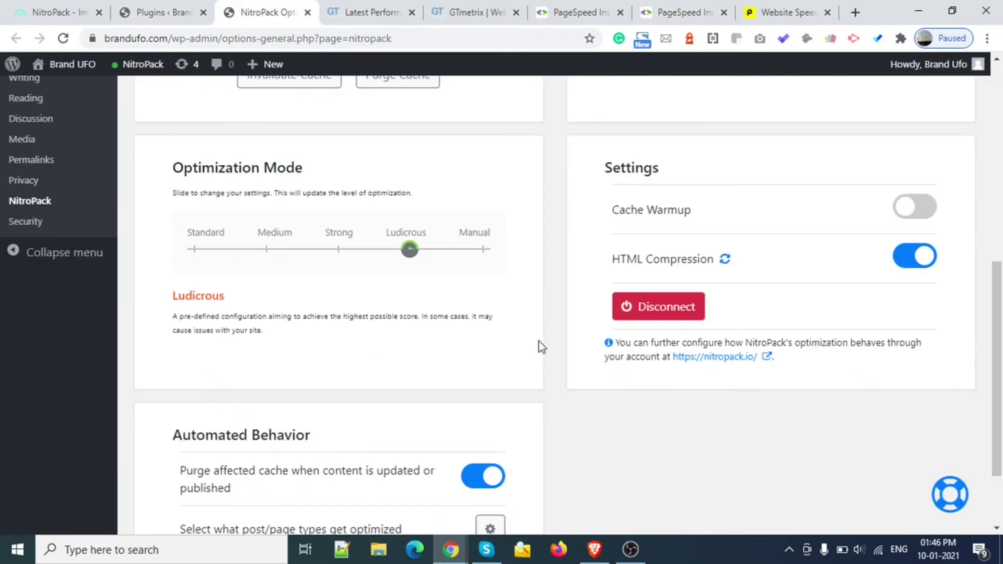
pyautogui.scroll(8, 538, 344)
pyautogui.scroll(-10, 539, 341)
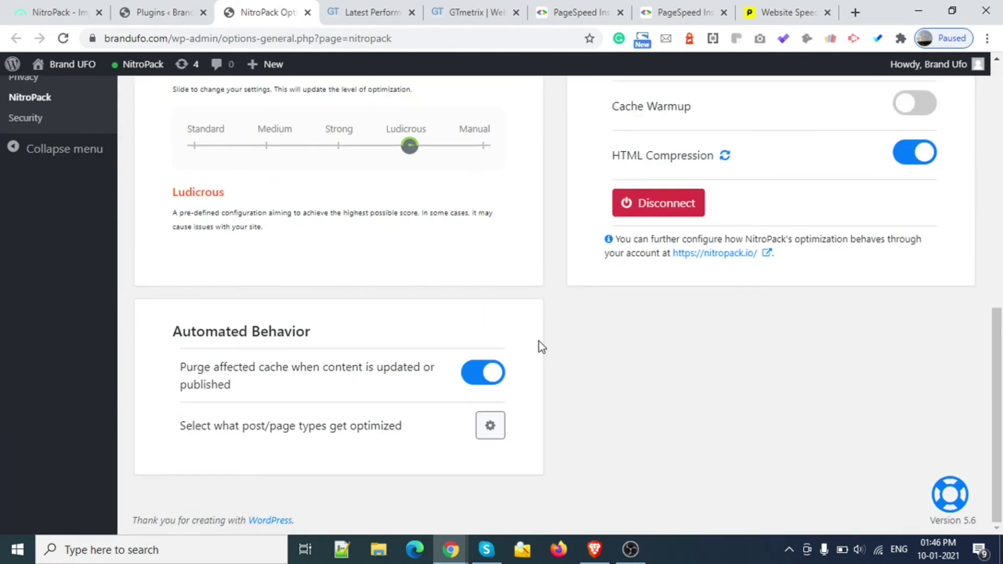
pyautogui.scroll(10, 538, 334)
pyautogui.scroll(-5, 538, 334)
pyautogui.scroll(5, 537, 333)
pyautogui.click(678, 194)
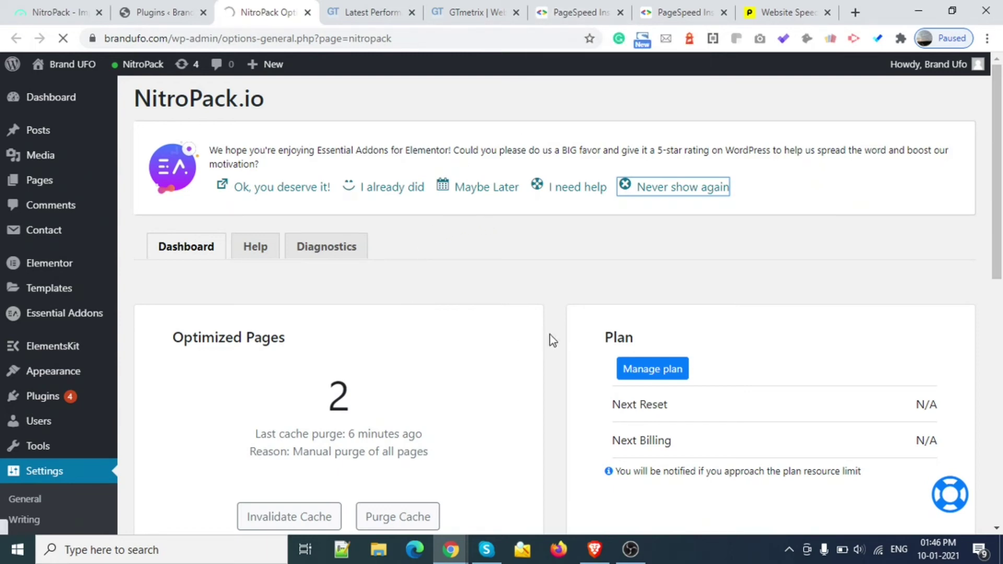
# Review NitroPack's optimized pages, optimization mode, settings and automated behavior options.
pyautogui.scroll(-8, 546, 389)
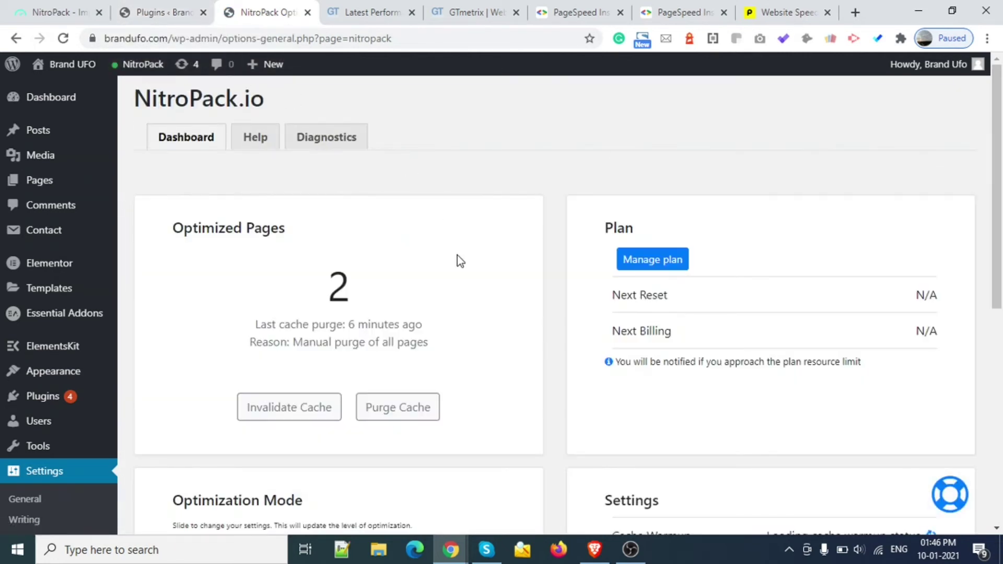
pyautogui.scroll(-1, 502, 330)
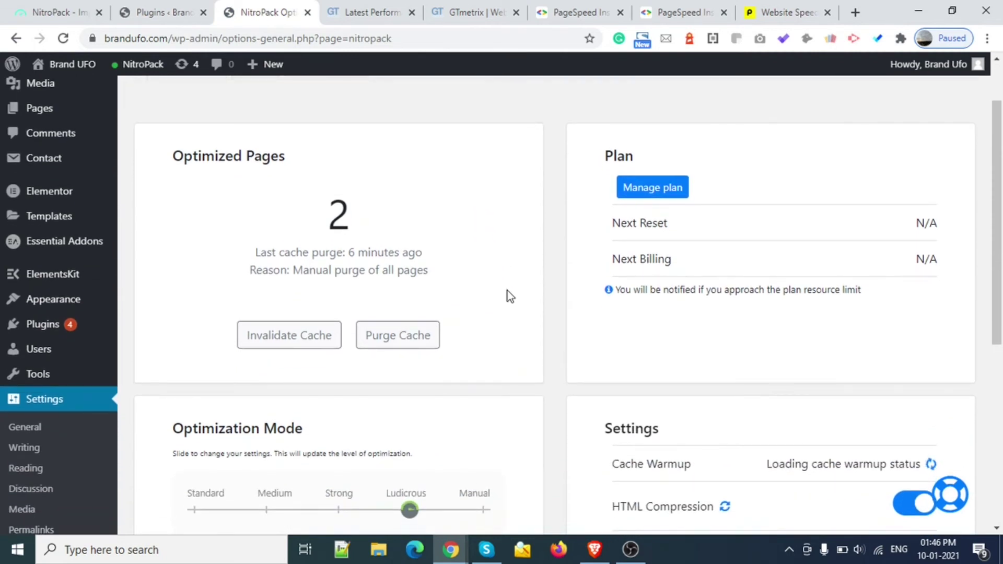
pyautogui.scroll(1, 551, 269)
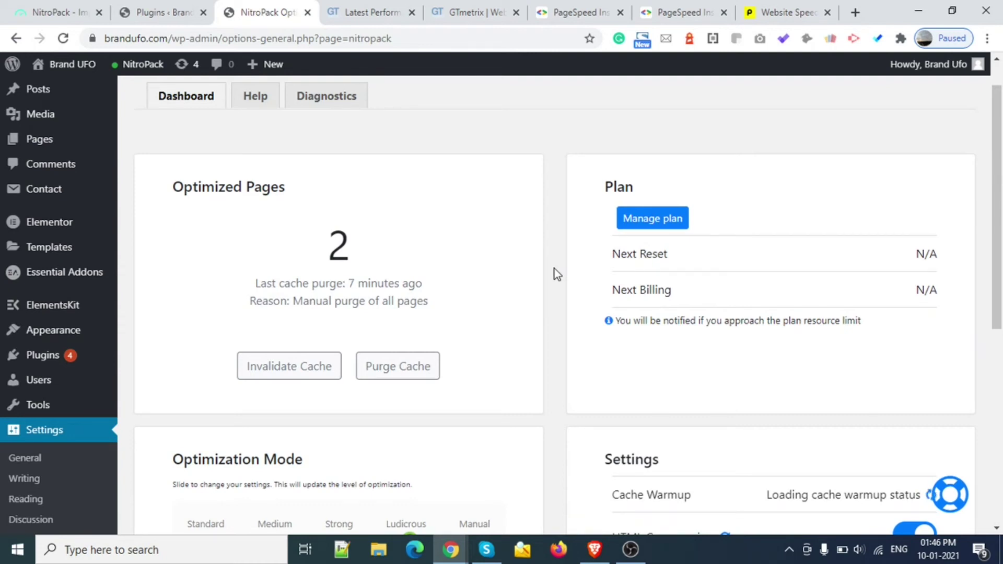
pyautogui.scroll(-7, 563, 289)
pyautogui.scroll(-1, 565, 292)
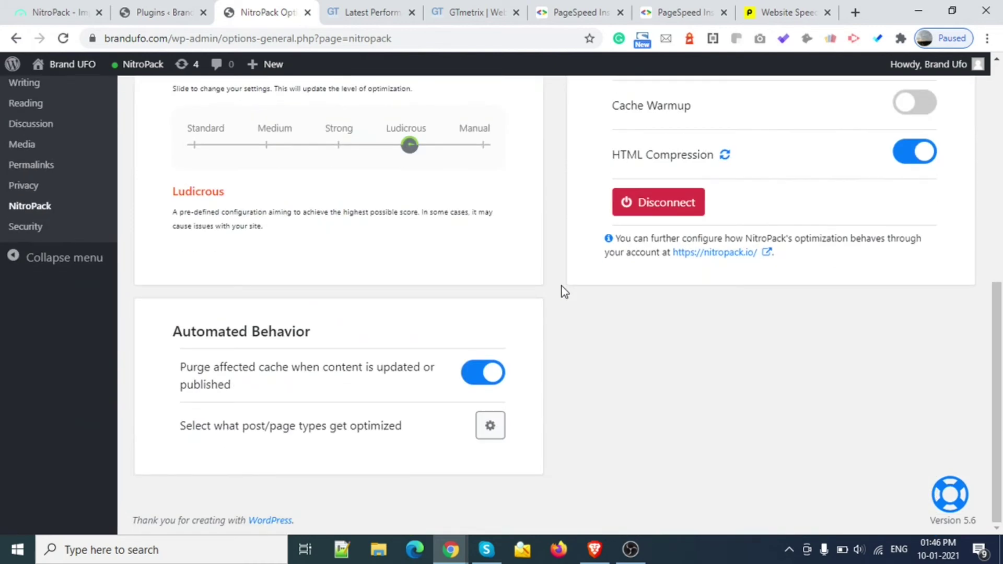
pyautogui.scroll(8, 565, 292)
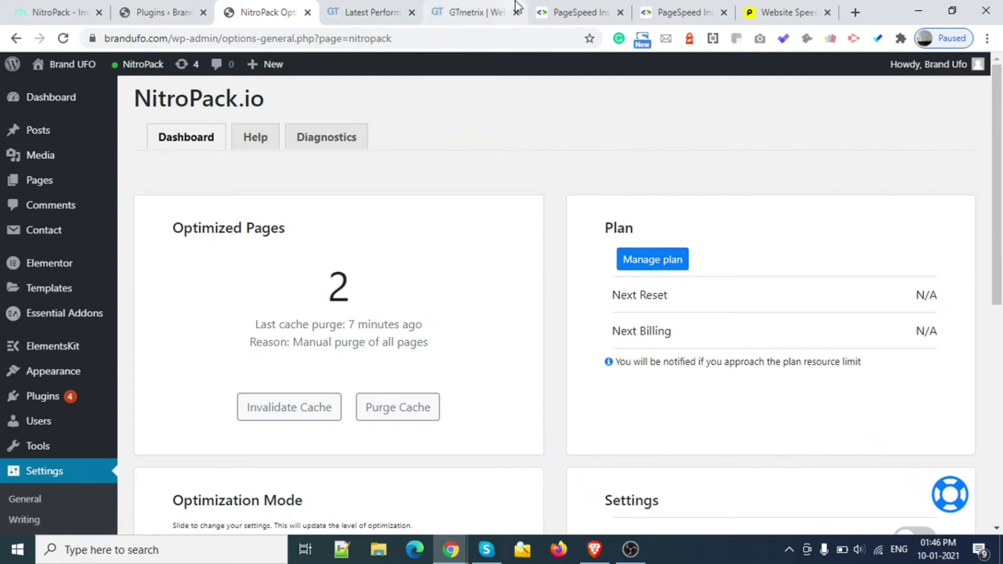
pyautogui.click(653, 13)
pyautogui.click(692, 146)
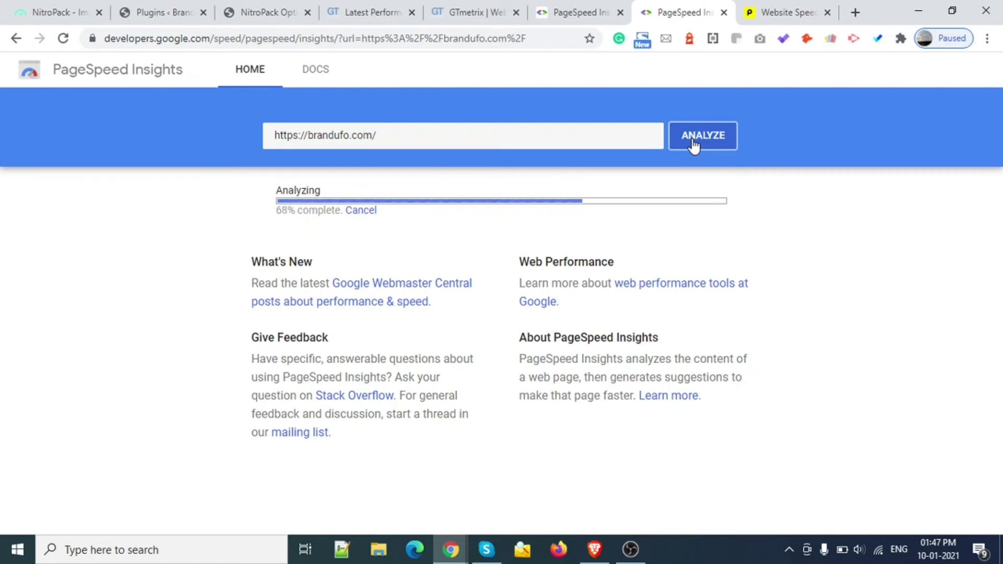
pyautogui.click(581, 11)
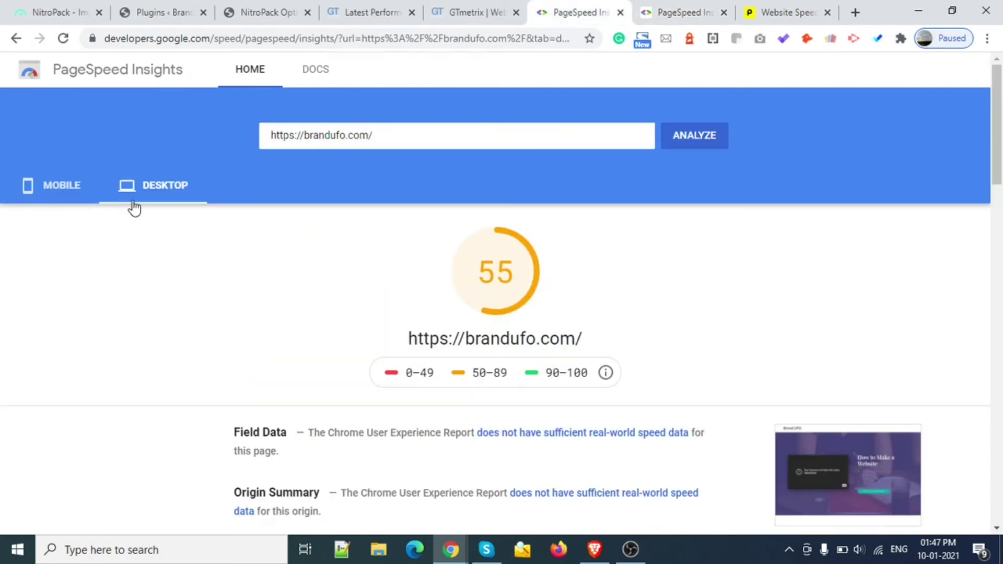
pyautogui.click(52, 199)
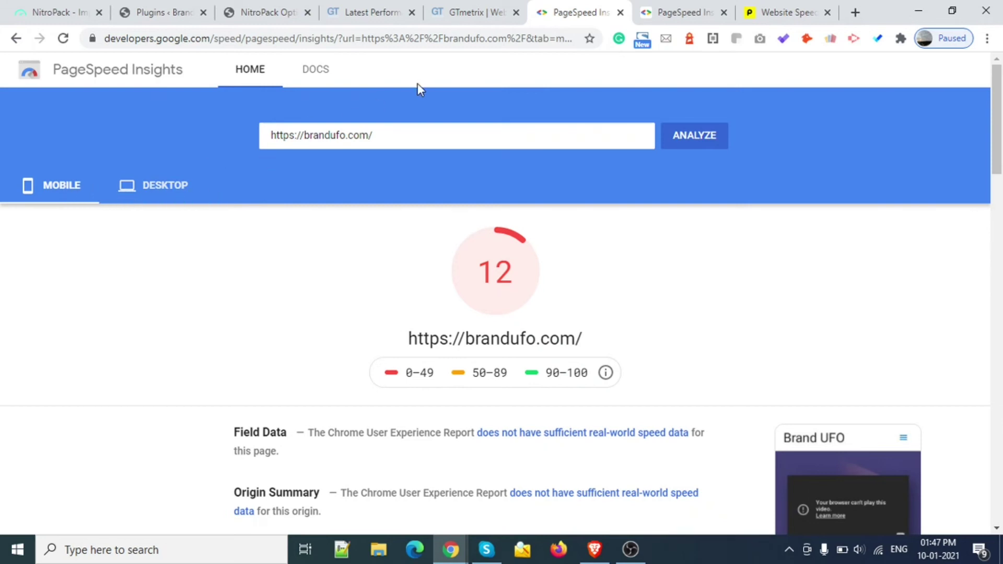
# Compare the mobile and desktop scores of the new PageSpeed Insights analysis with the earlier report.
pyautogui.click(694, 2)
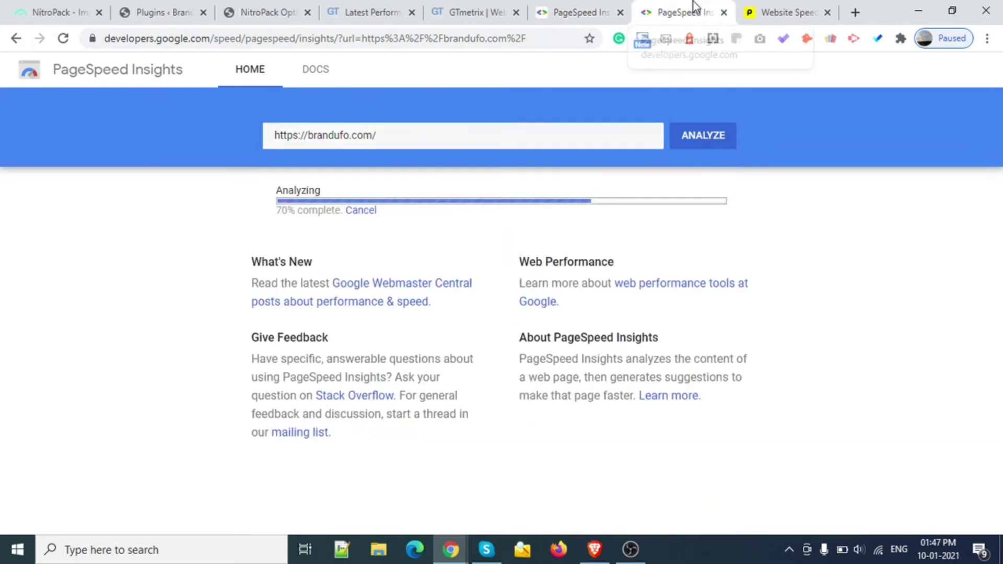
pyautogui.click(170, 196)
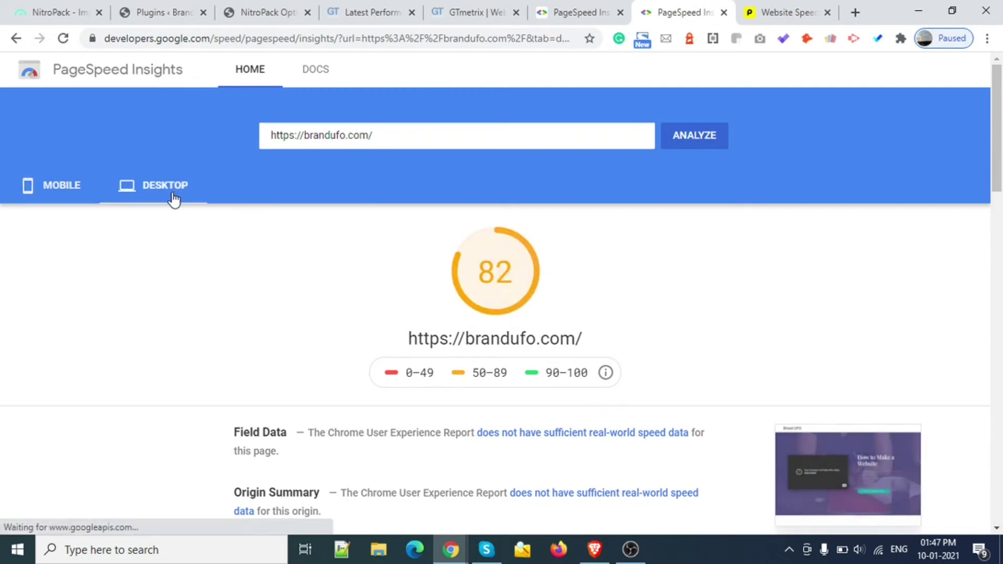
pyautogui.click(40, 191)
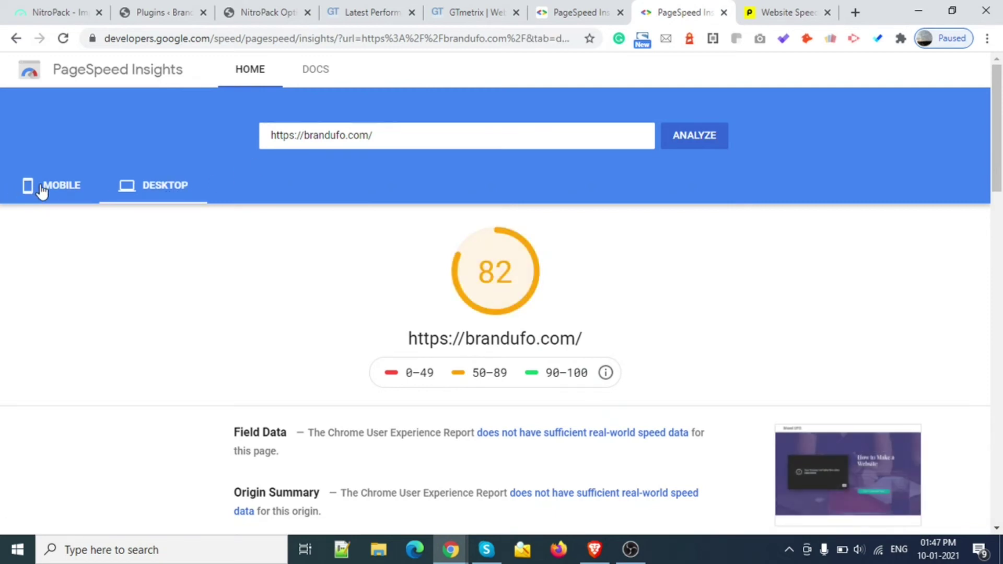
pyautogui.click(141, 195)
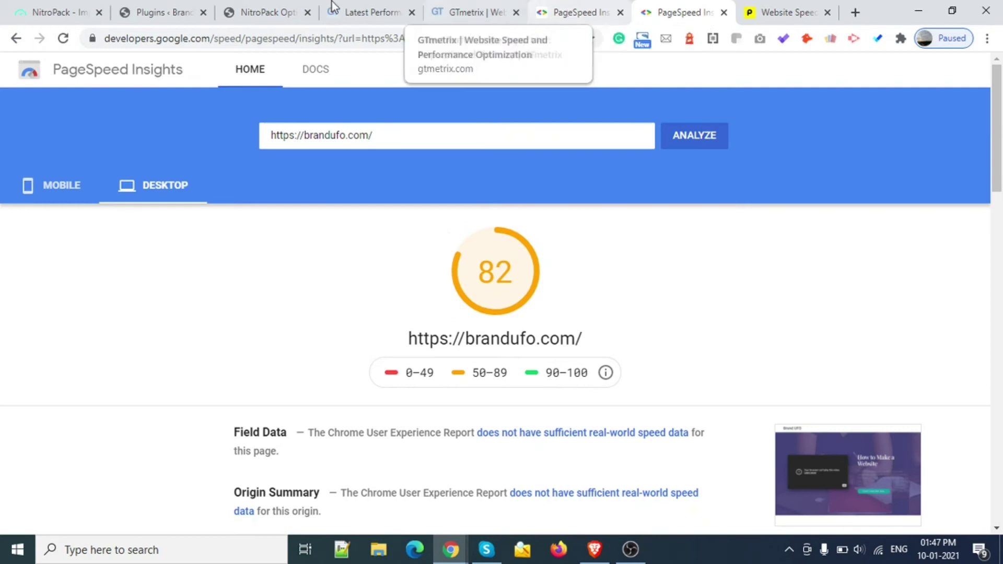
# Enable Cache Warmup in the NitroPack settings of the WordPress site and accept the use of page optimizations.
pyautogui.click(251, 6)
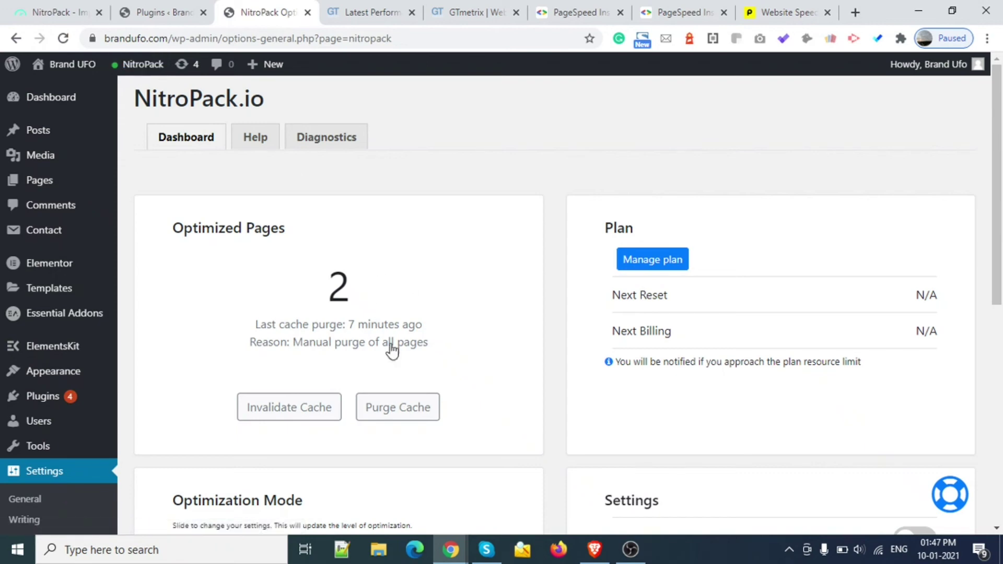
pyautogui.scroll(-8, 406, 389)
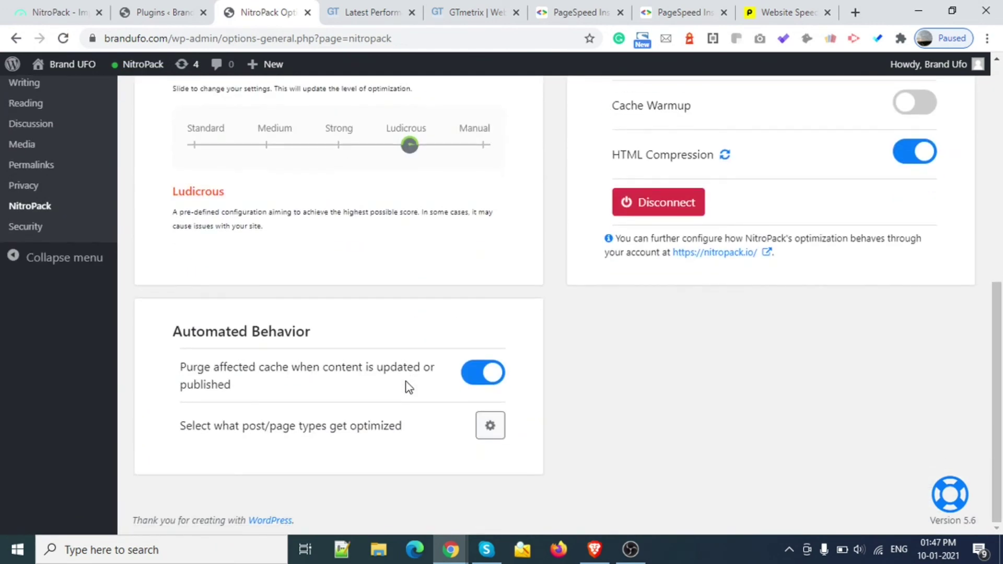
pyautogui.scroll(3, 409, 387)
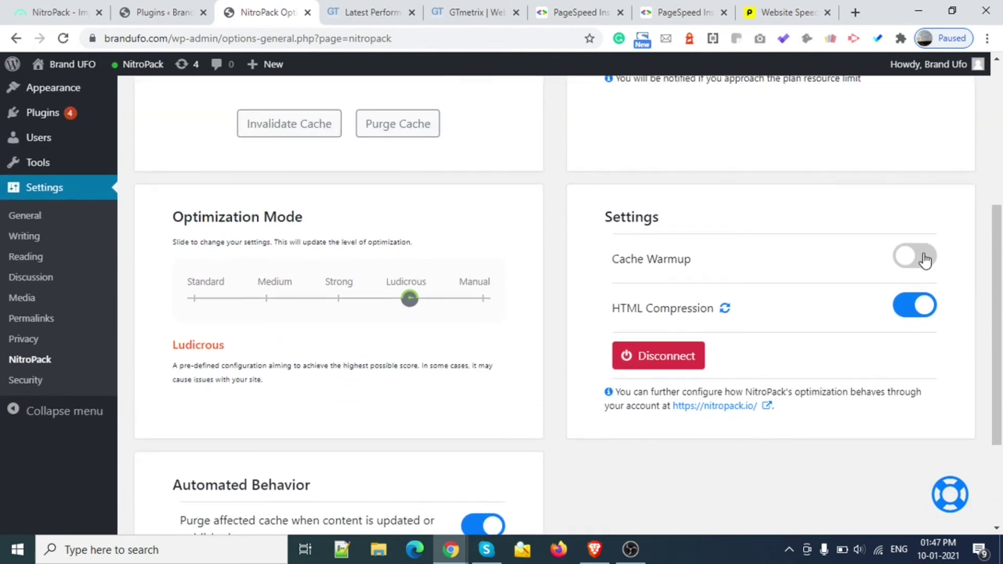
pyautogui.click(925, 259)
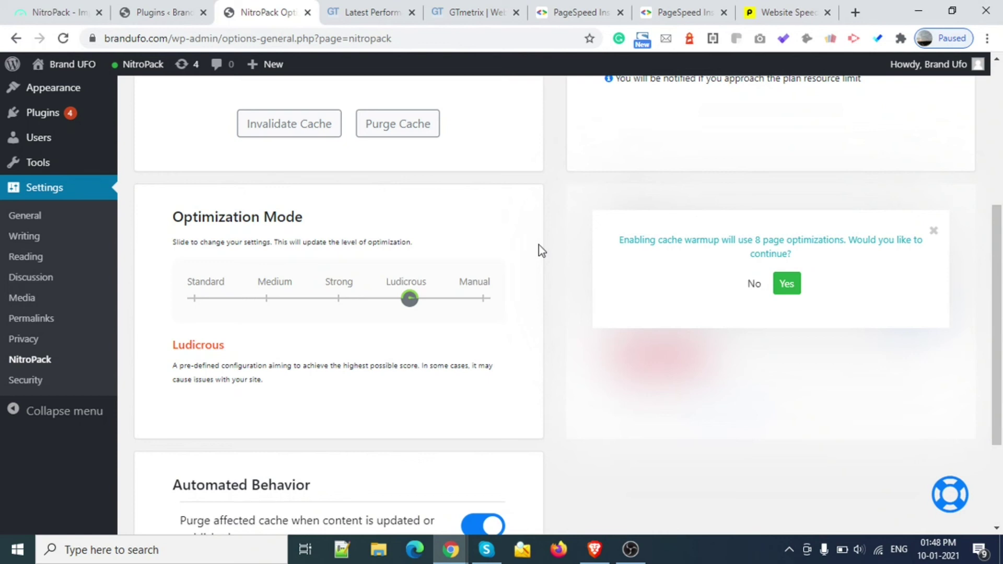
pyautogui.click(786, 285)
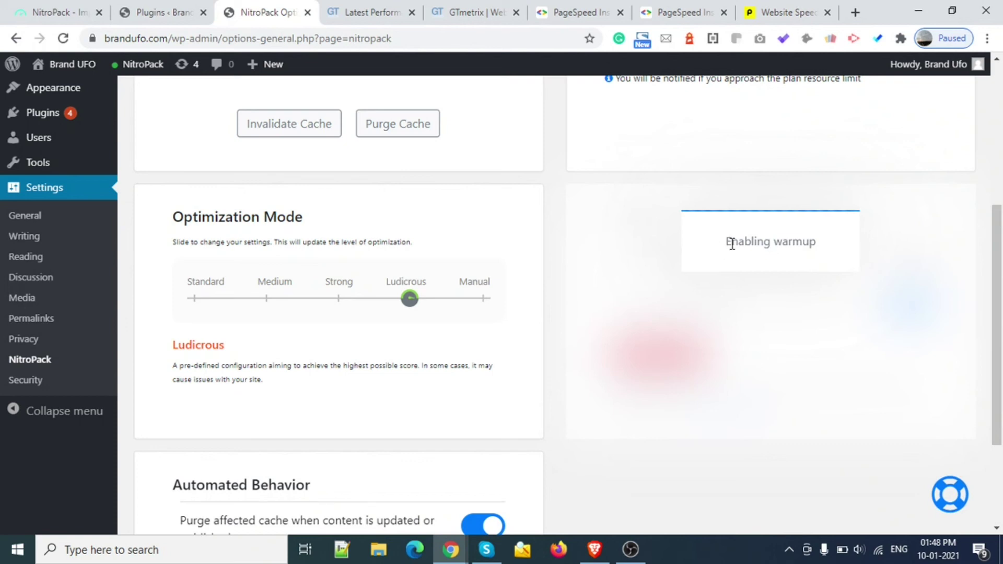
pyautogui.moveTo(731, 243); pyautogui.dragTo(817, 242)
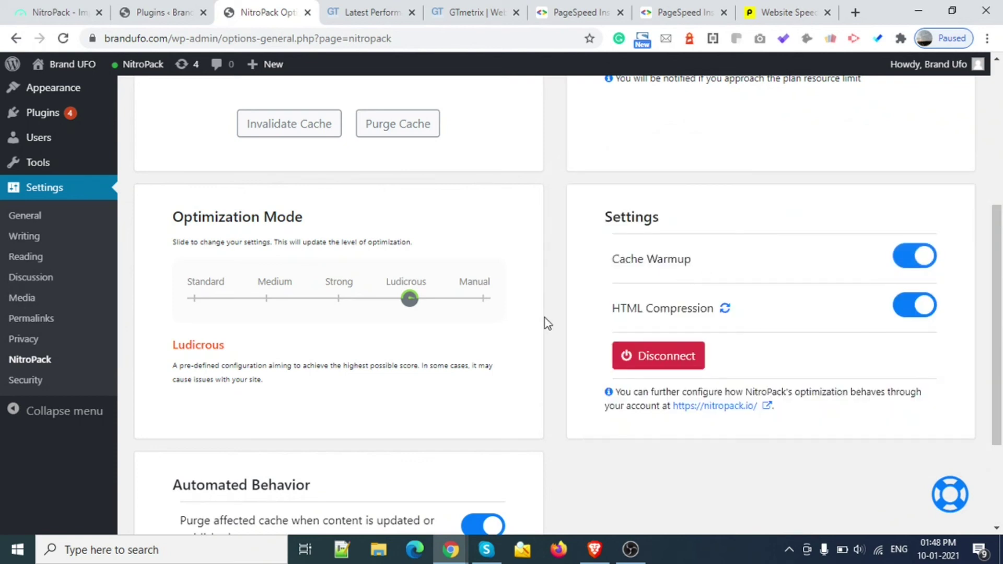
pyautogui.click(679, 3)
pyautogui.click(686, 145)
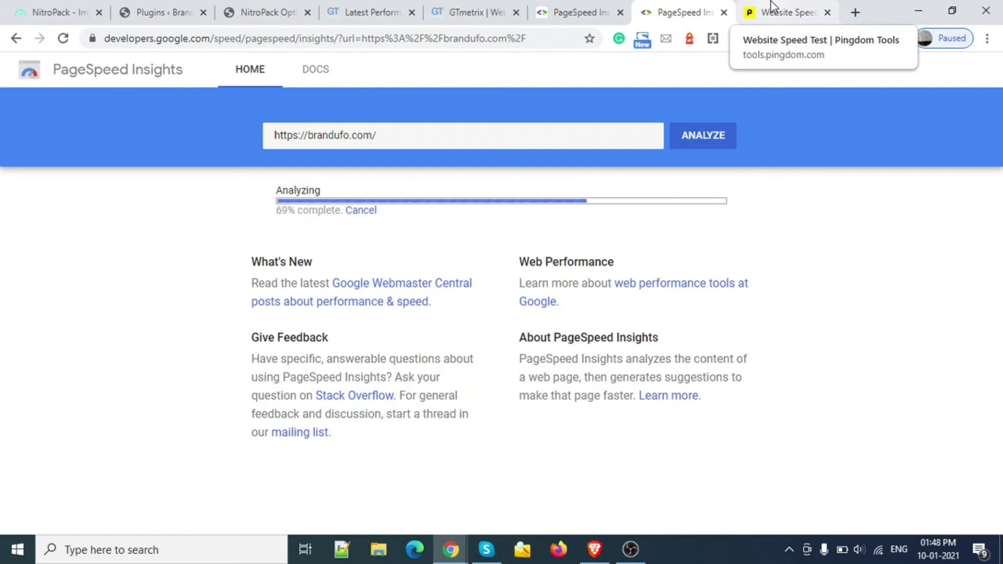
pyautogui.click(770, 2)
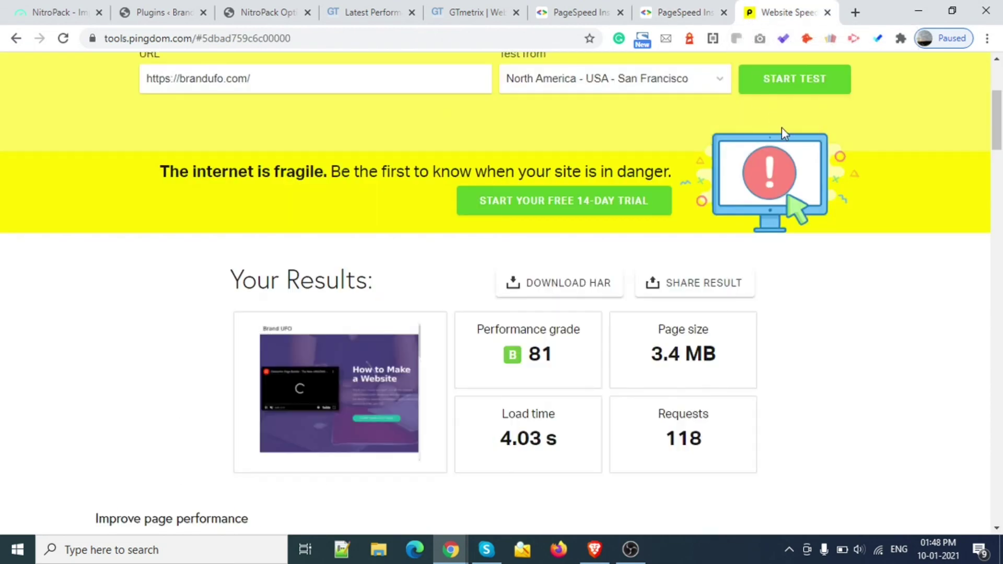
pyautogui.click(789, 87)
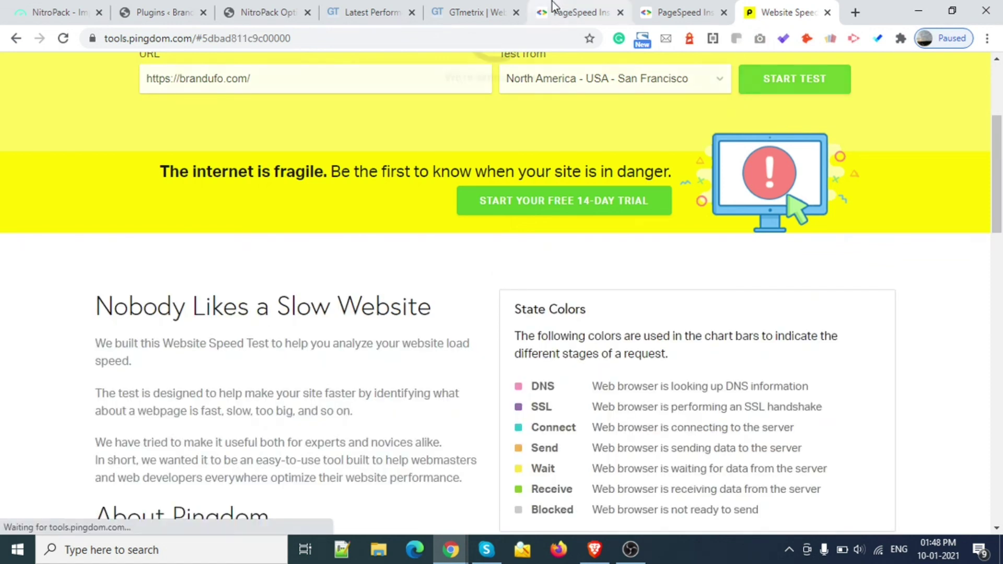
# View the mobile and desktop scores of the new PageSpeed Insights analysis.
pyautogui.click(661, 1)
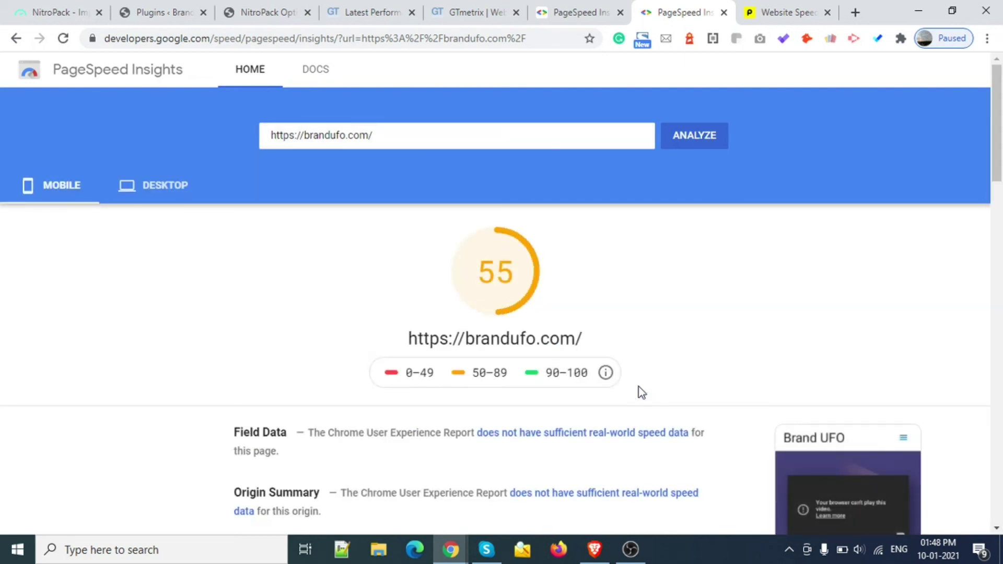
pyautogui.click(159, 200)
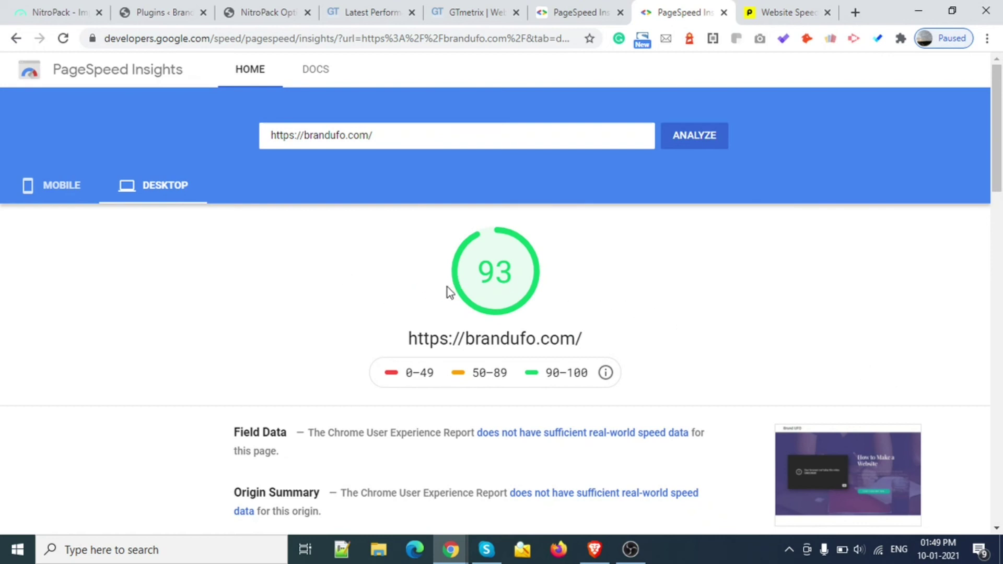
pyautogui.click(49, 197)
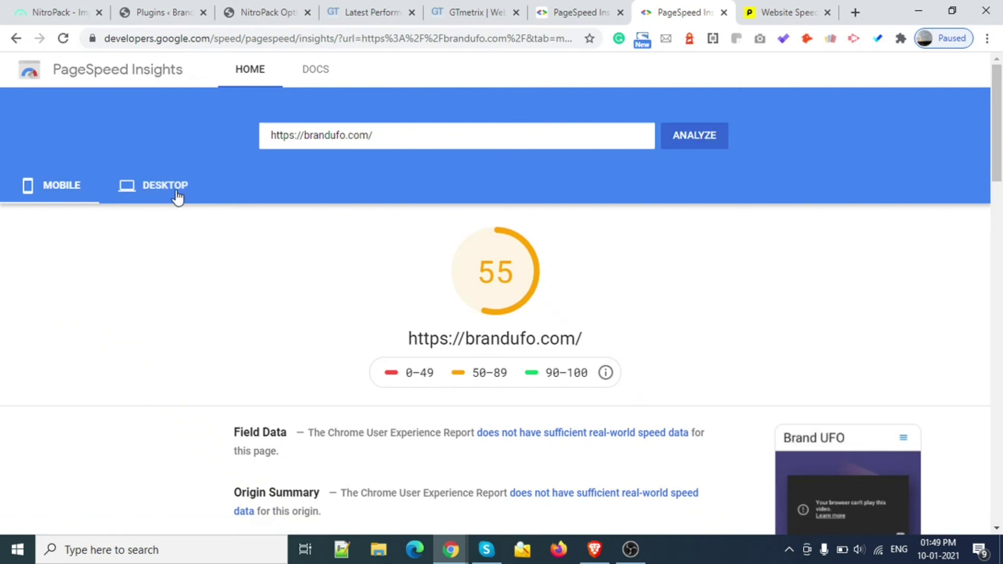
pyautogui.click(785, 2)
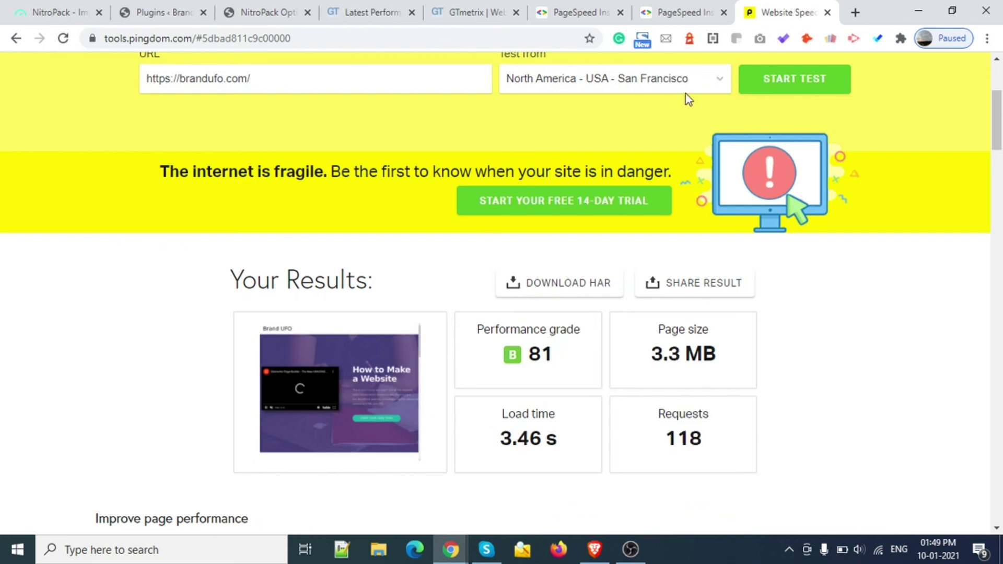
pyautogui.click(779, 81)
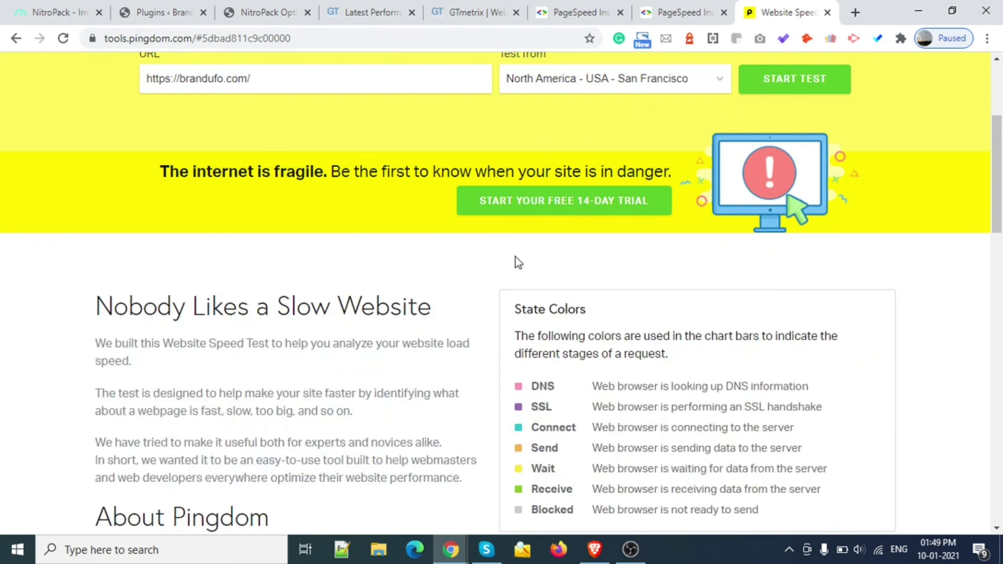
pyautogui.scroll(4, 515, 256)
pyautogui.moveTo(530, 76)
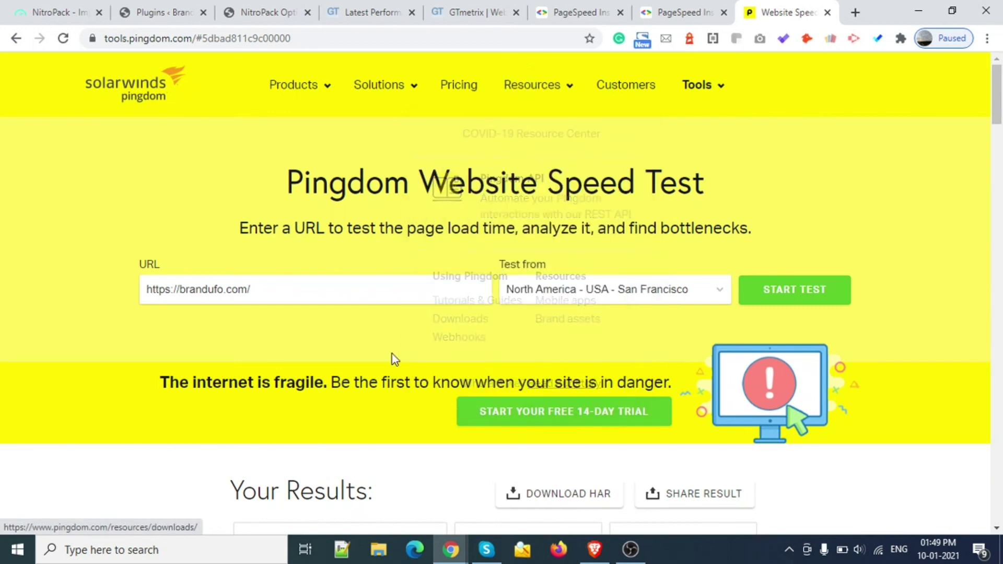
pyautogui.scroll(-5, 148, 382)
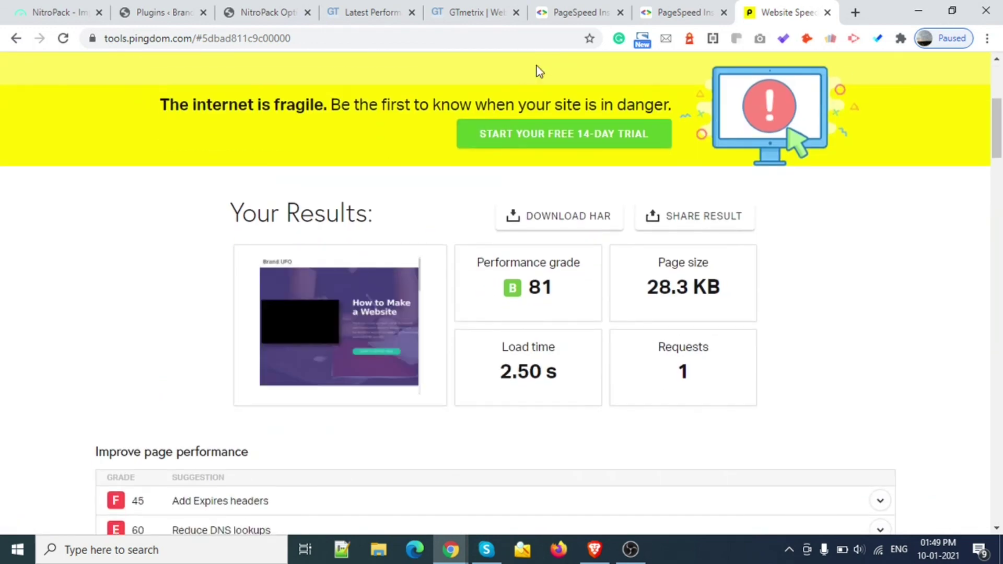
# Examine the opportunities and diagnostics in the new PageSpeed Insights desktop report.
pyautogui.click(669, 6)
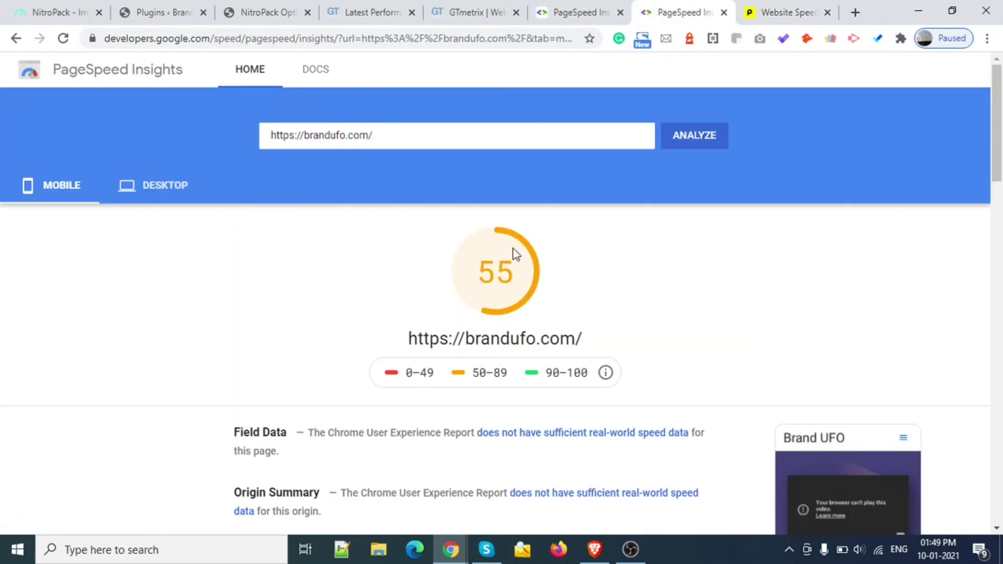
pyautogui.click(151, 189)
pyautogui.scroll(-8, 262, 250)
pyautogui.scroll(-5, 262, 249)
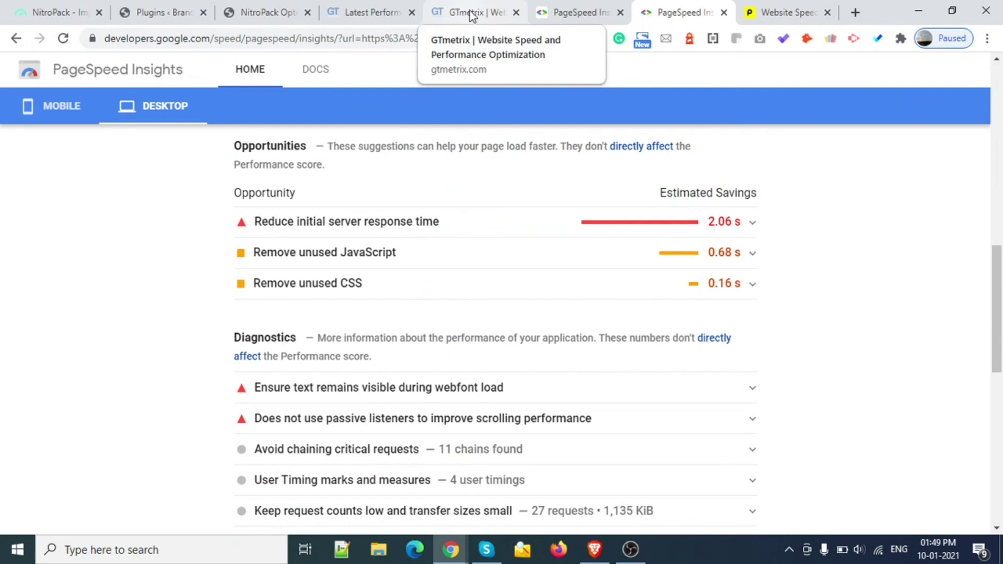
# Read the GTmetrix test limit notice and check the grade and web vitals in the earlier GTmetrix performance report.
pyautogui.click(472, 13)
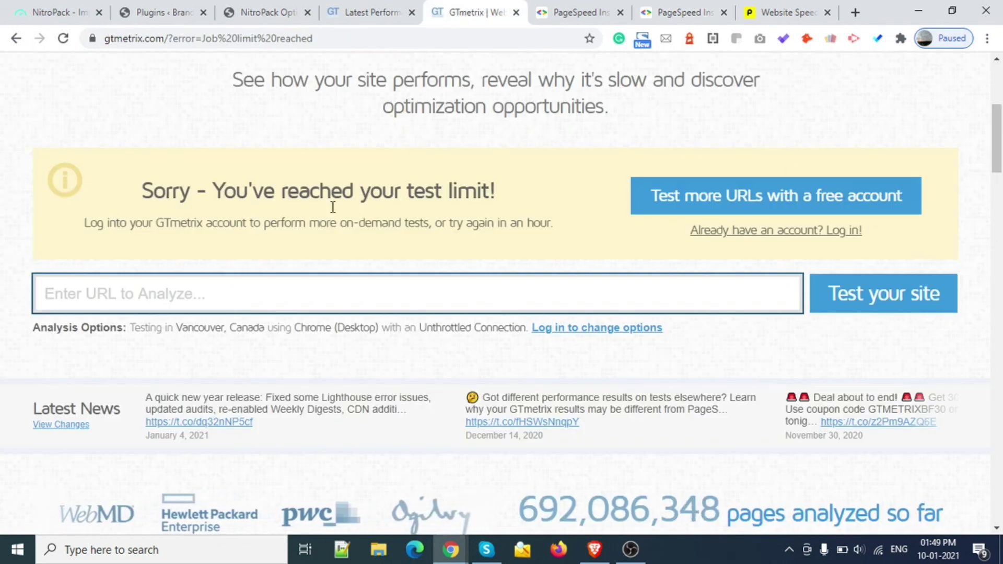
pyautogui.click(509, 186)
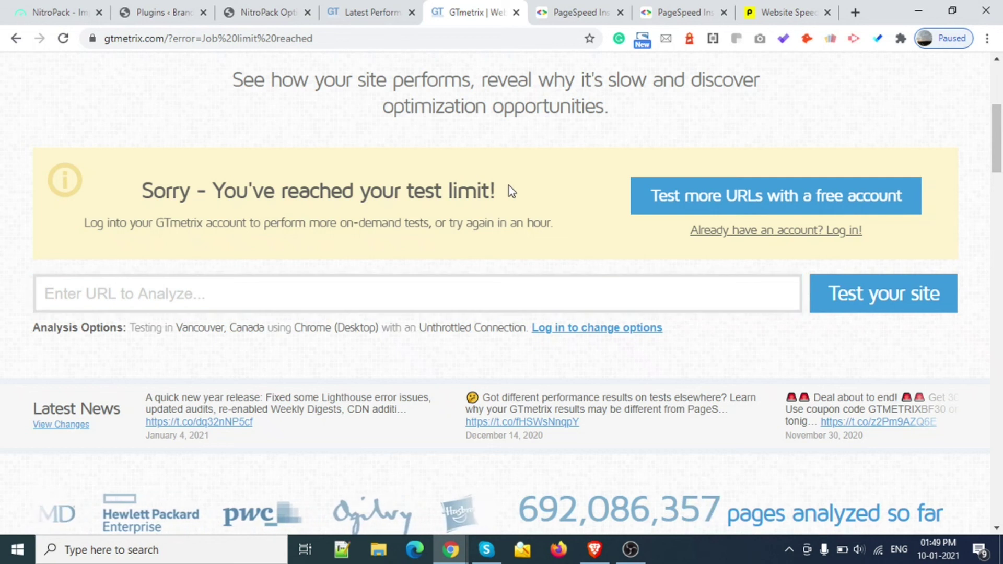
pyautogui.moveTo(509, 186); pyautogui.dragTo(4, 217)
pyautogui.tripleClick(167, 192)
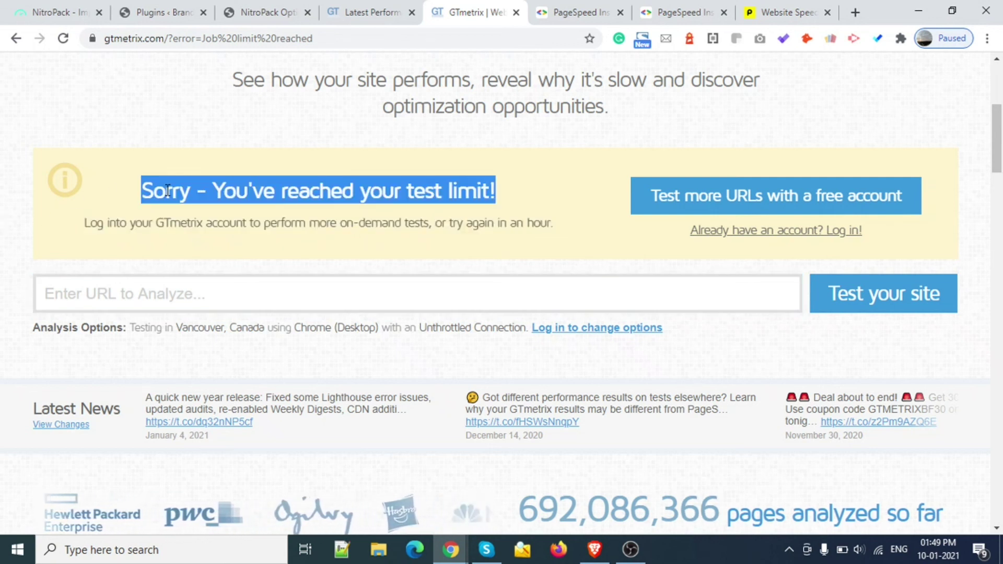
pyautogui.click(375, 5)
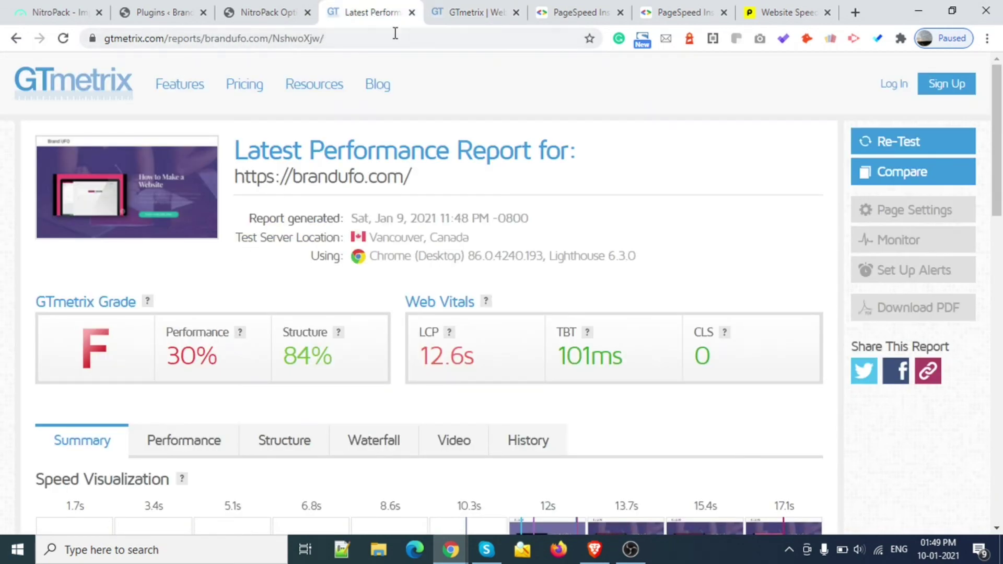
pyautogui.click(451, 2)
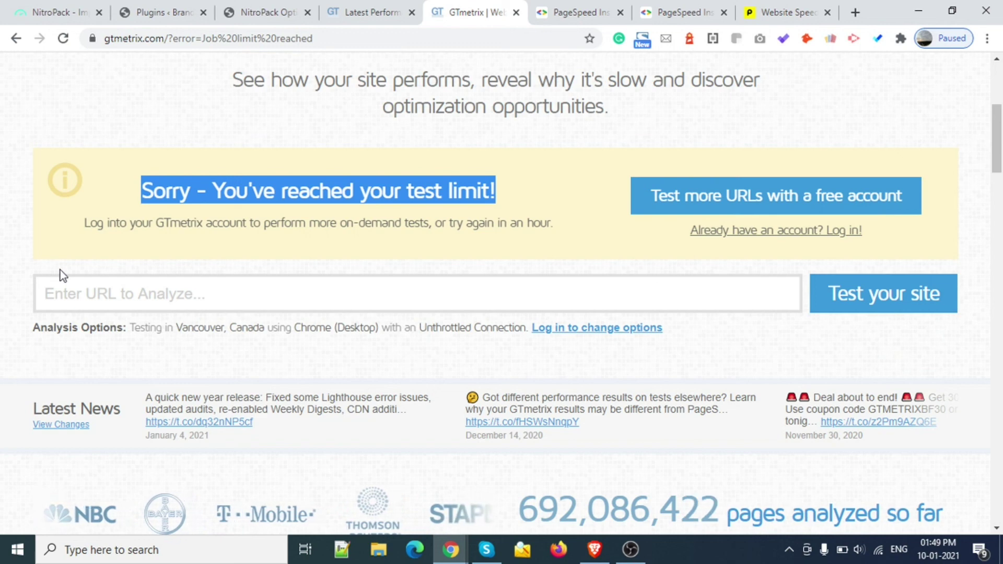
pyautogui.scroll(4, 73, 274)
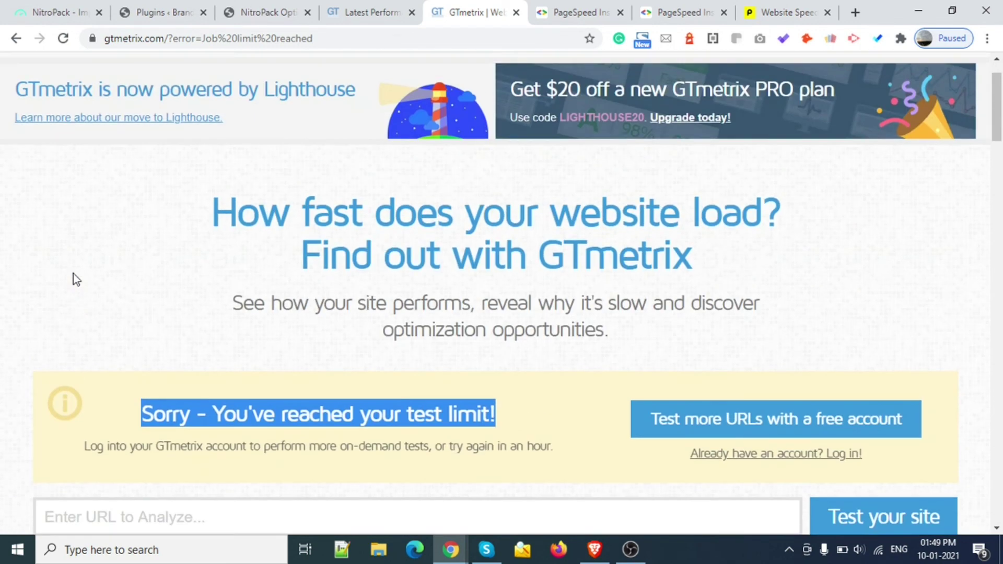
pyautogui.scroll(-3, 73, 274)
# Compare the mobile and desktop scores of the earlier PageSpeed Insights report with those measured with Cache Warmup enabled.
pyautogui.click(554, 10)
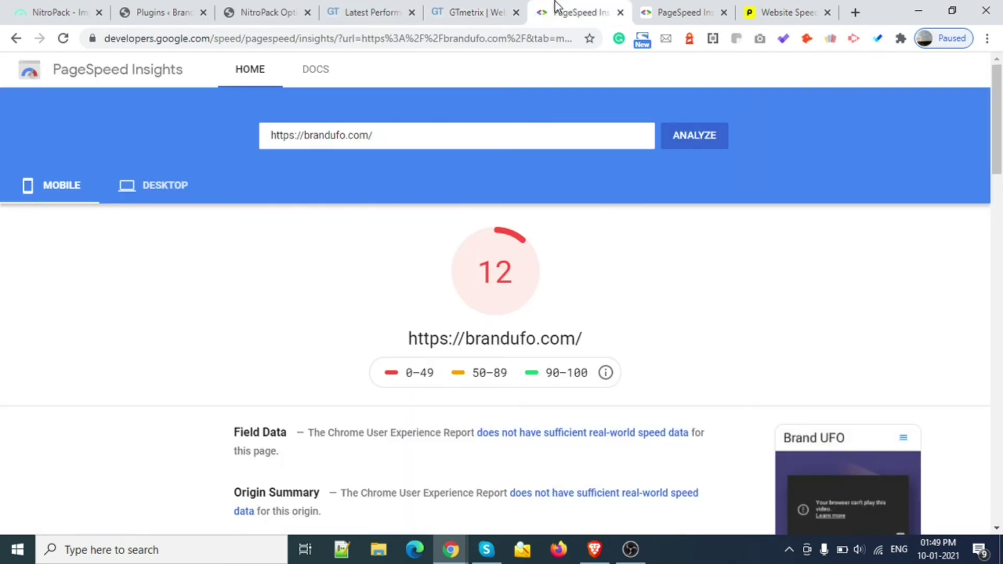
pyautogui.click(174, 194)
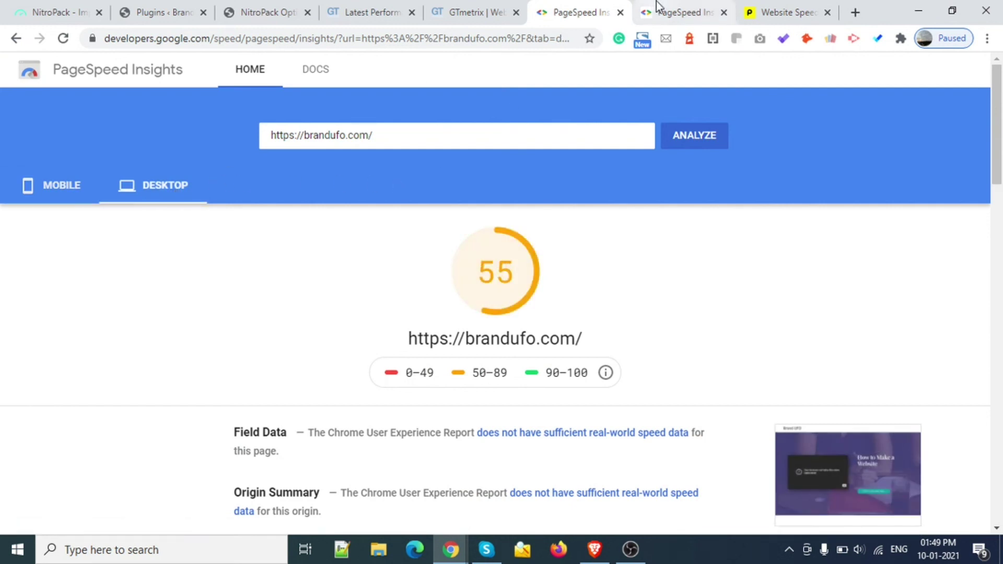
pyautogui.click(47, 200)
pyautogui.click(123, 197)
pyautogui.click(681, 7)
pyautogui.scroll(10, 114, 293)
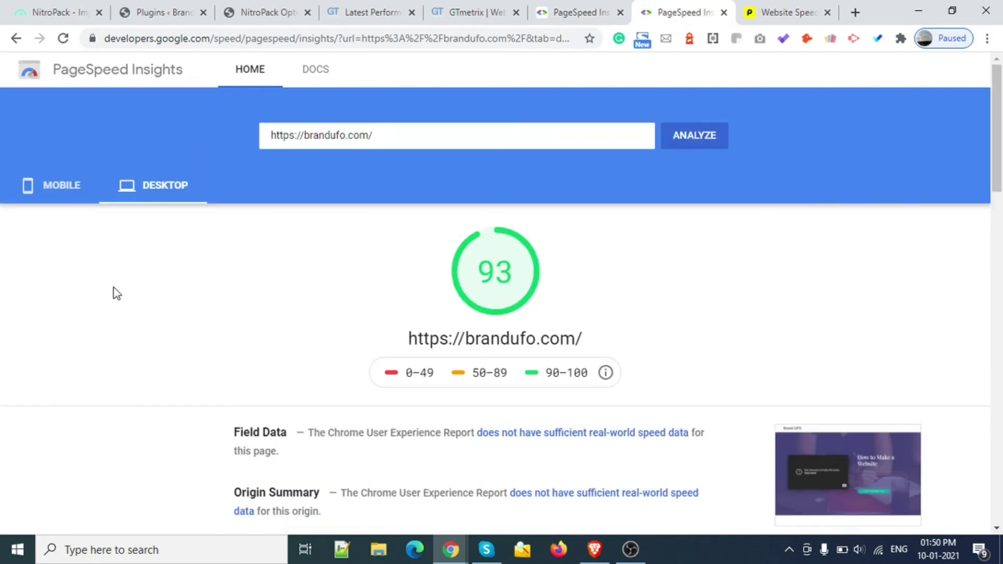
pyautogui.click(66, 198)
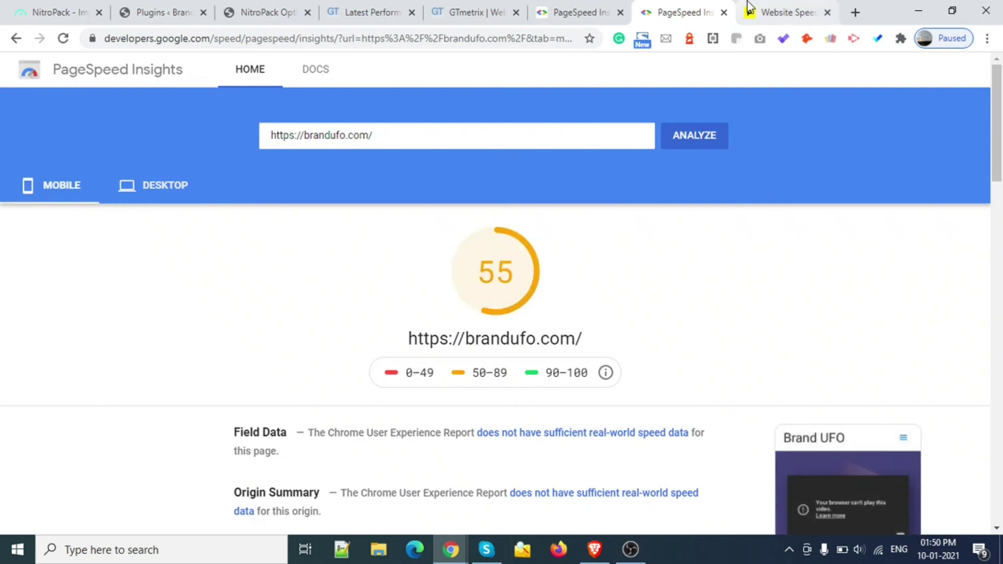
pyautogui.click(772, 1)
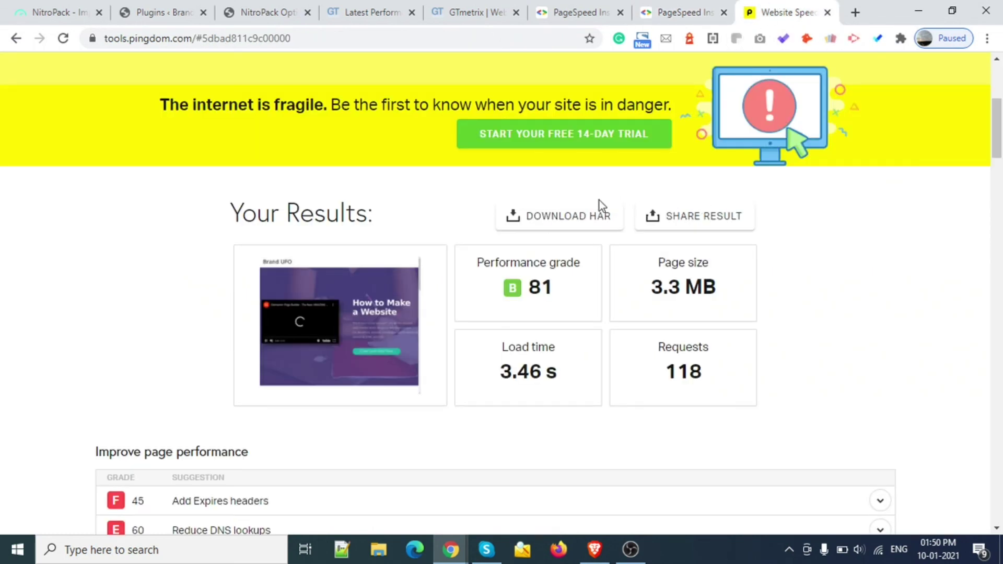
pyautogui.scroll(5, 599, 206)
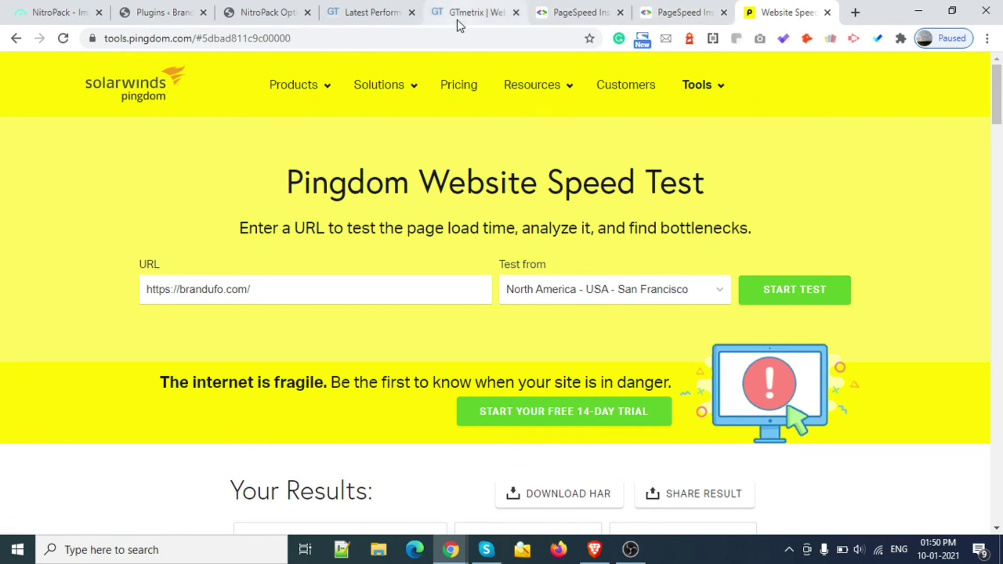
pyautogui.rightClick(262, 9)
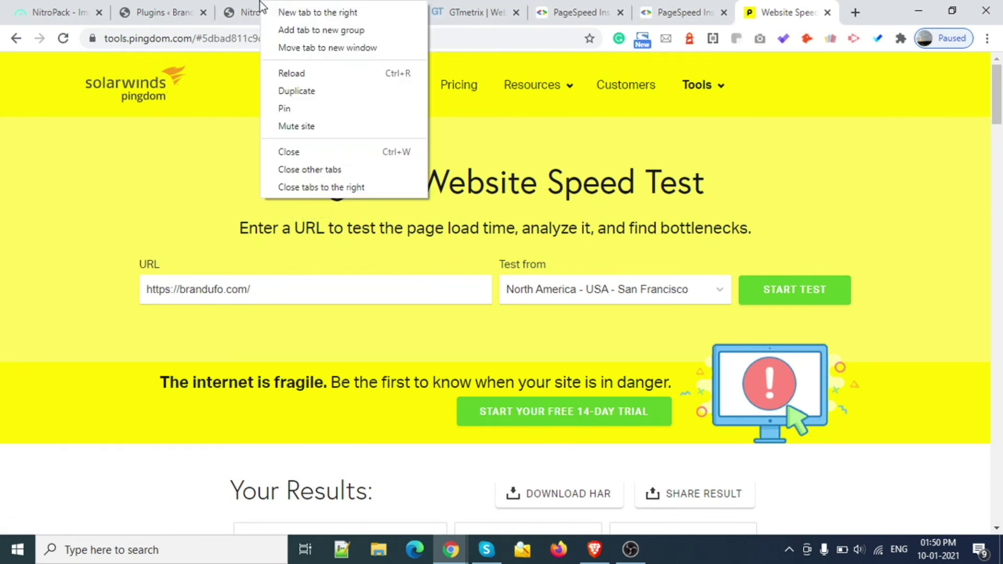
pyautogui.click(233, 11)
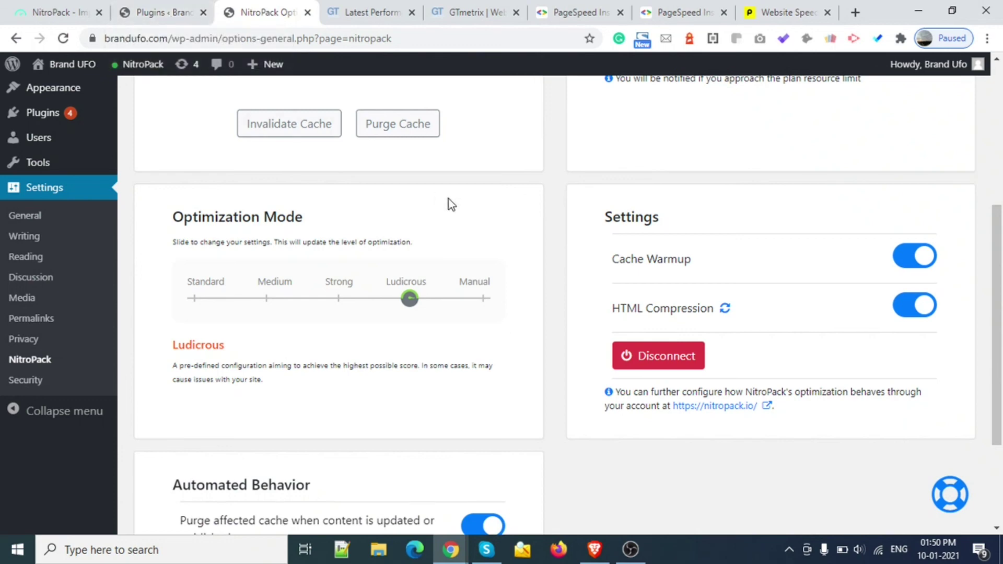
pyautogui.scroll(5, 449, 201)
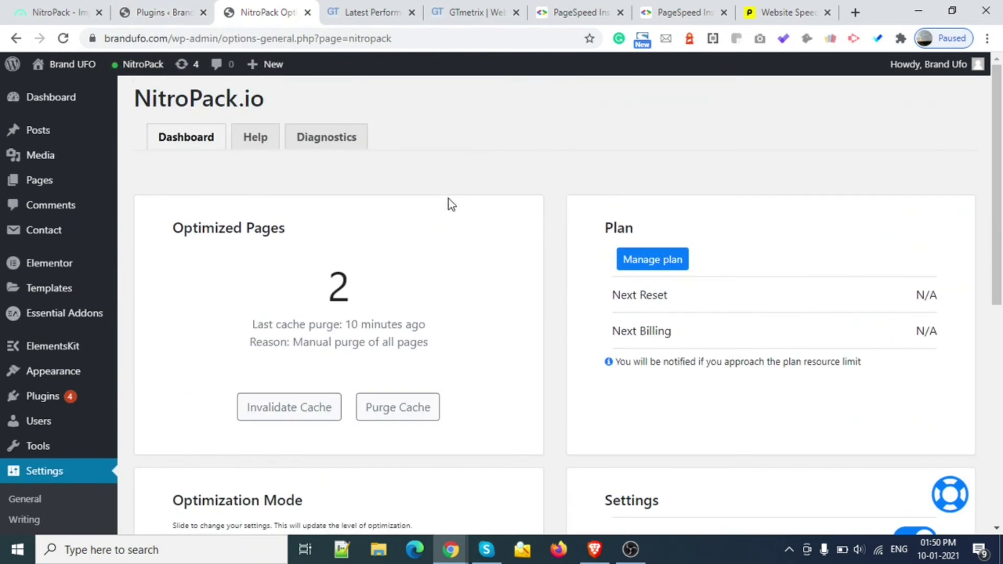